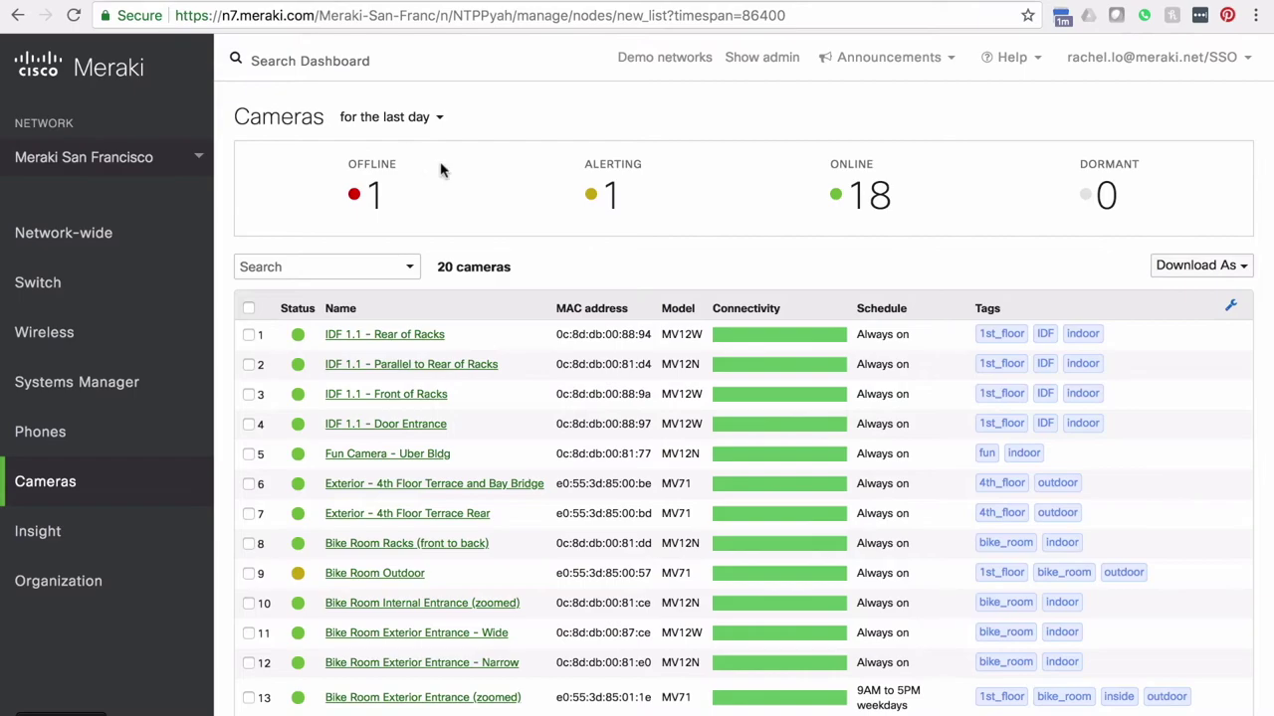
pyautogui.scroll(-2, 554, 322)
pyautogui.scroll(2, 530, 406)
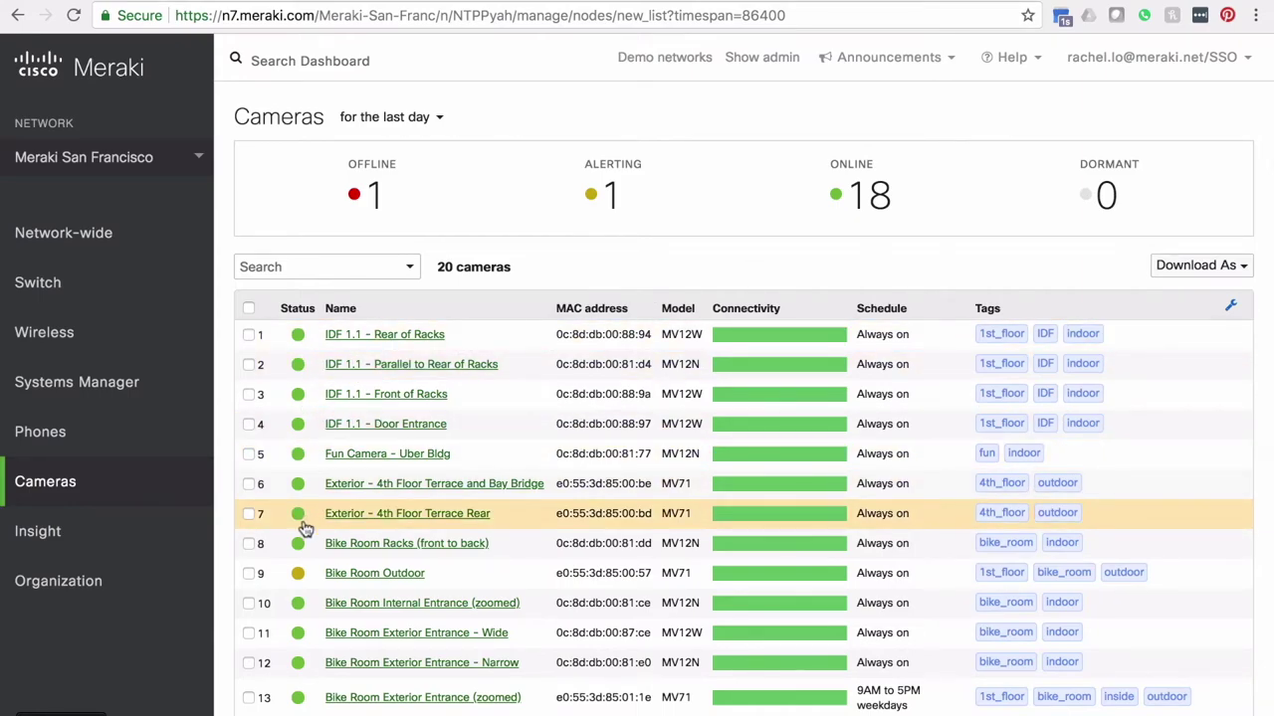
# Step: Search the cameras for 'stair' and open the 4th Floor - Stairwell camera
pyautogui.click(282, 266)
pyautogui.write('stair')
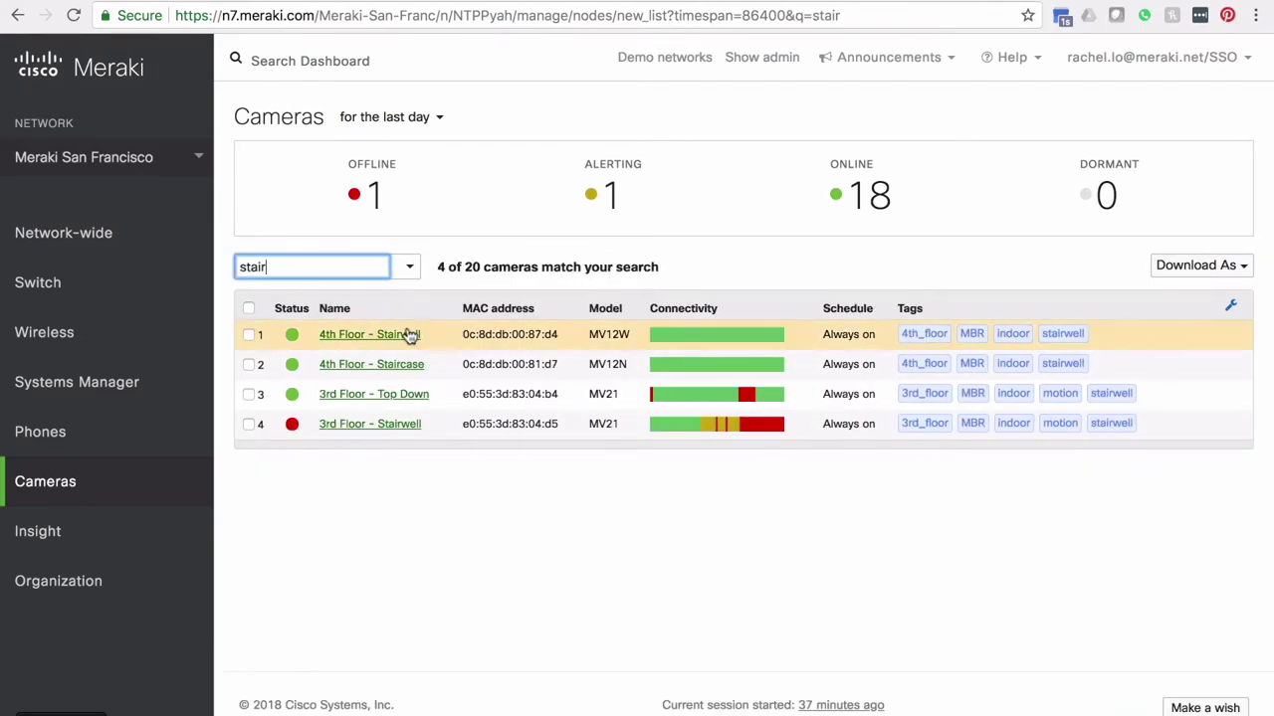
pyautogui.click(407, 335)
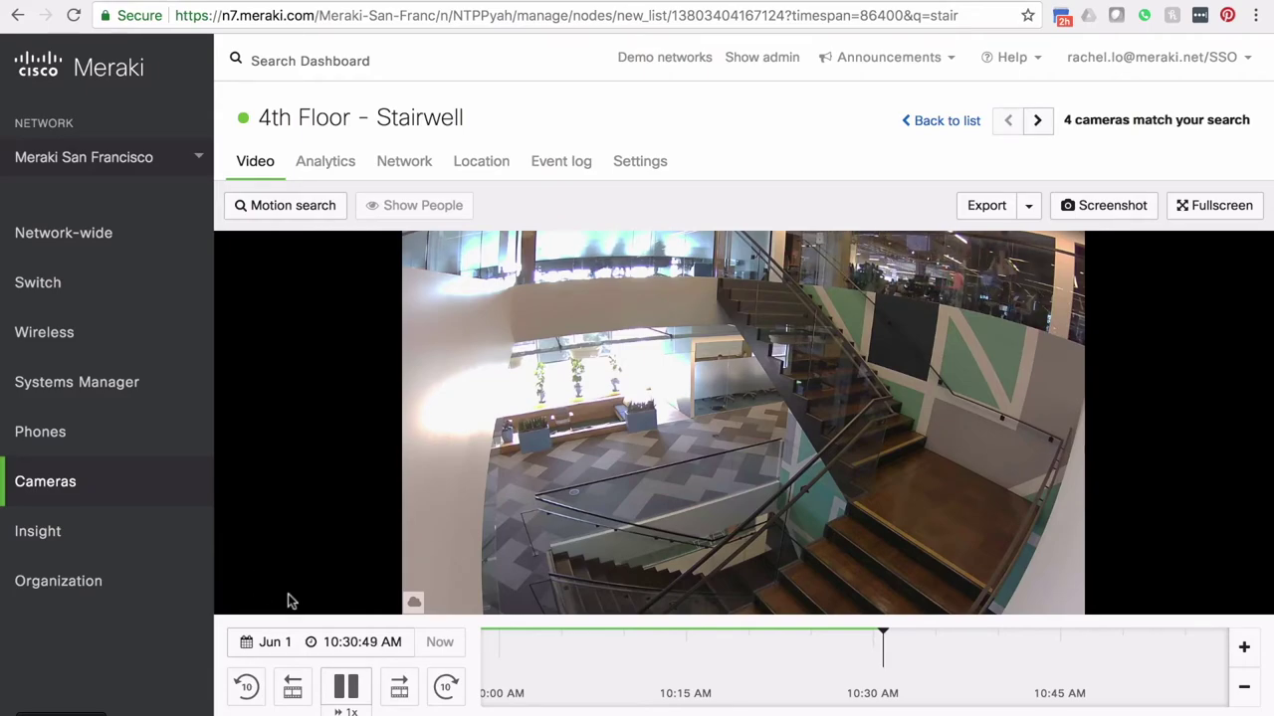
# Step: Jump the stairwell footage to 8am yesterday (May 31)
pyautogui.click(278, 639)
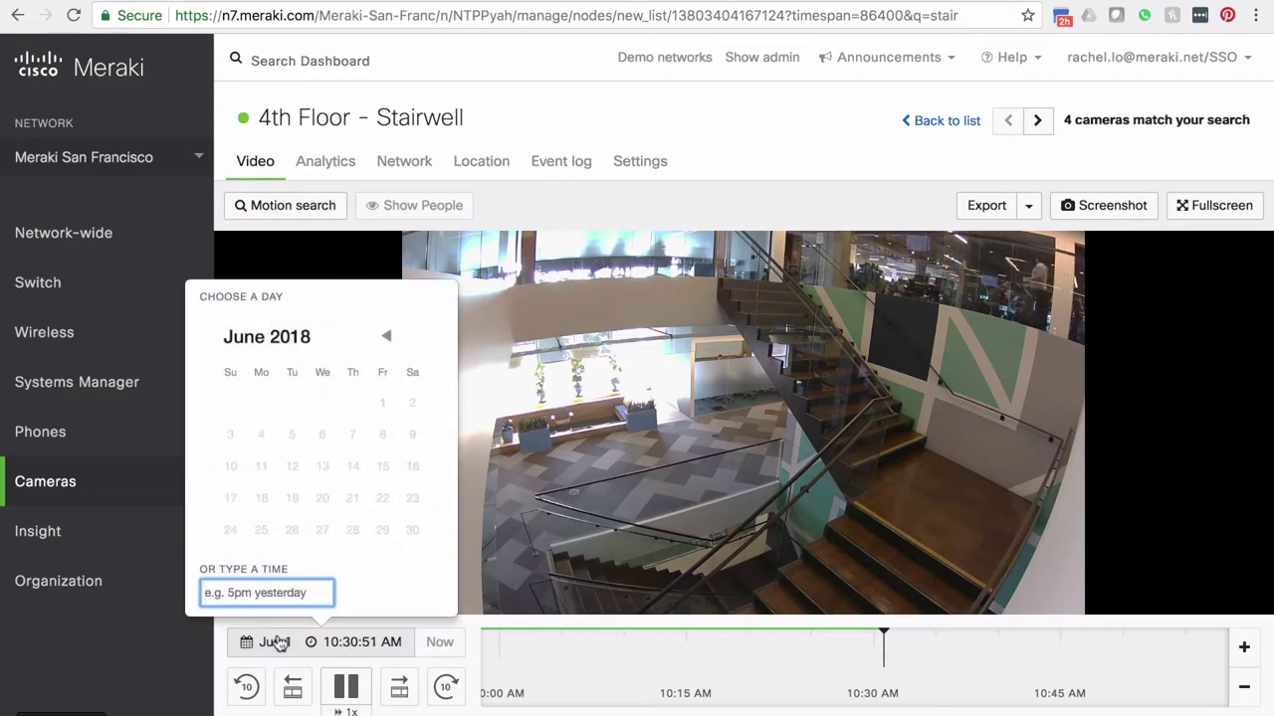
pyautogui.write('8am yesterday')
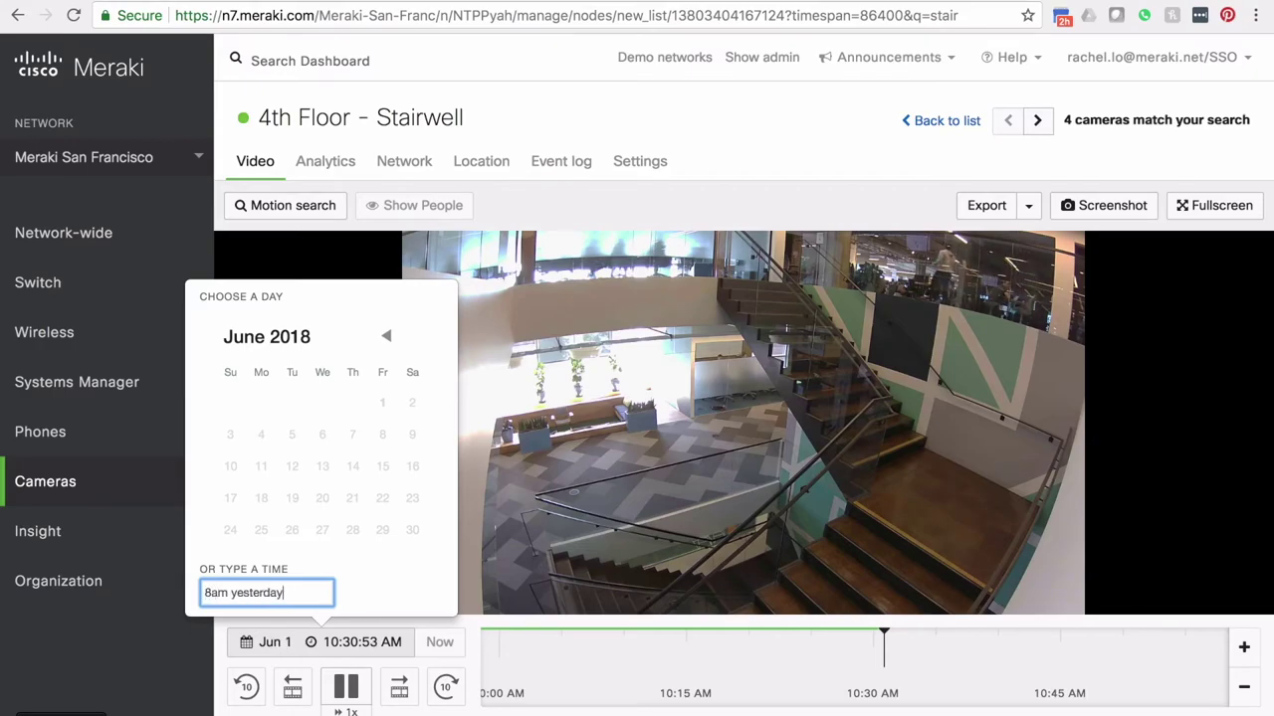
pyautogui.press('Return')
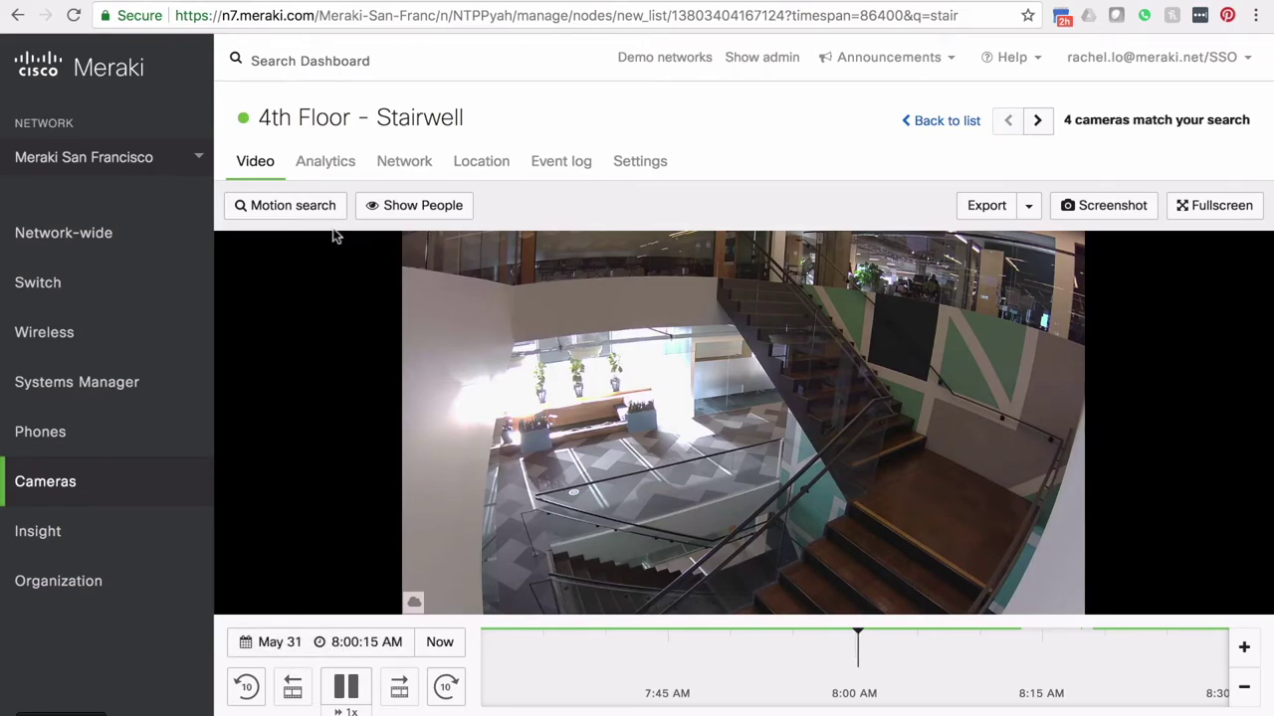
# Step: Run a motion search over the right-hand stair landing
pyautogui.click(285, 210)
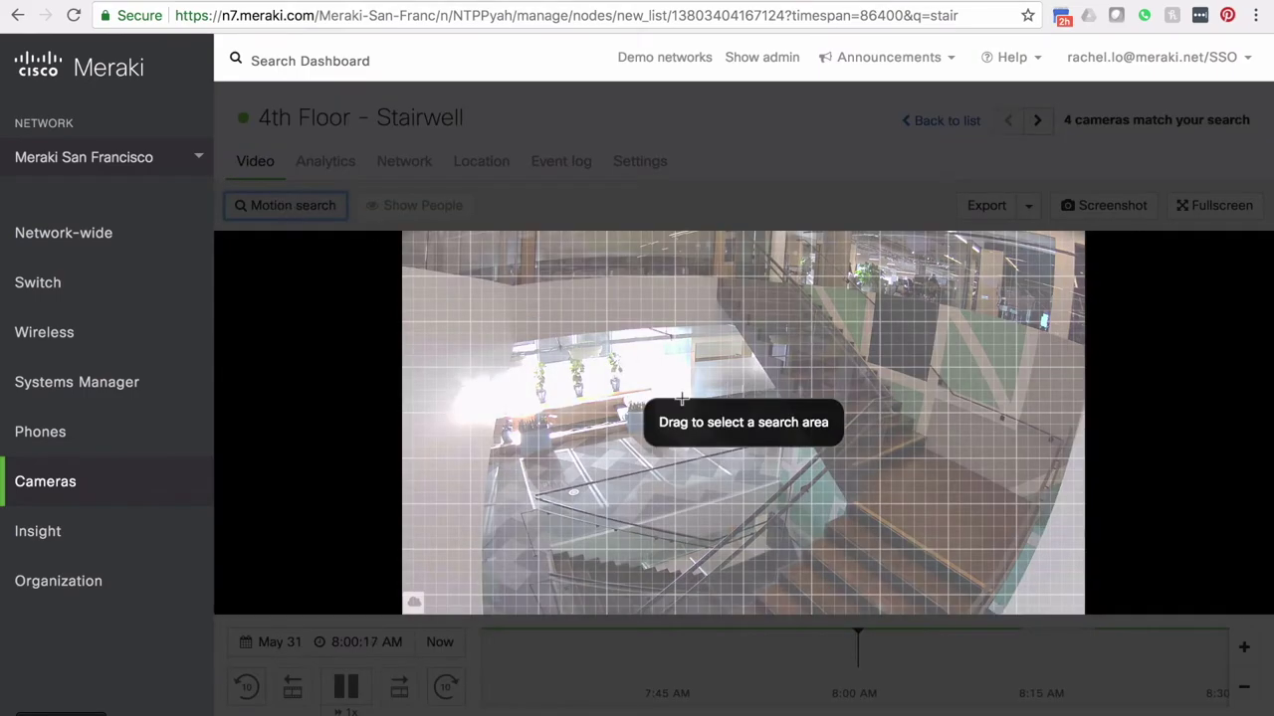
pyautogui.moveTo(892, 369); pyautogui.dragTo(1018, 494)
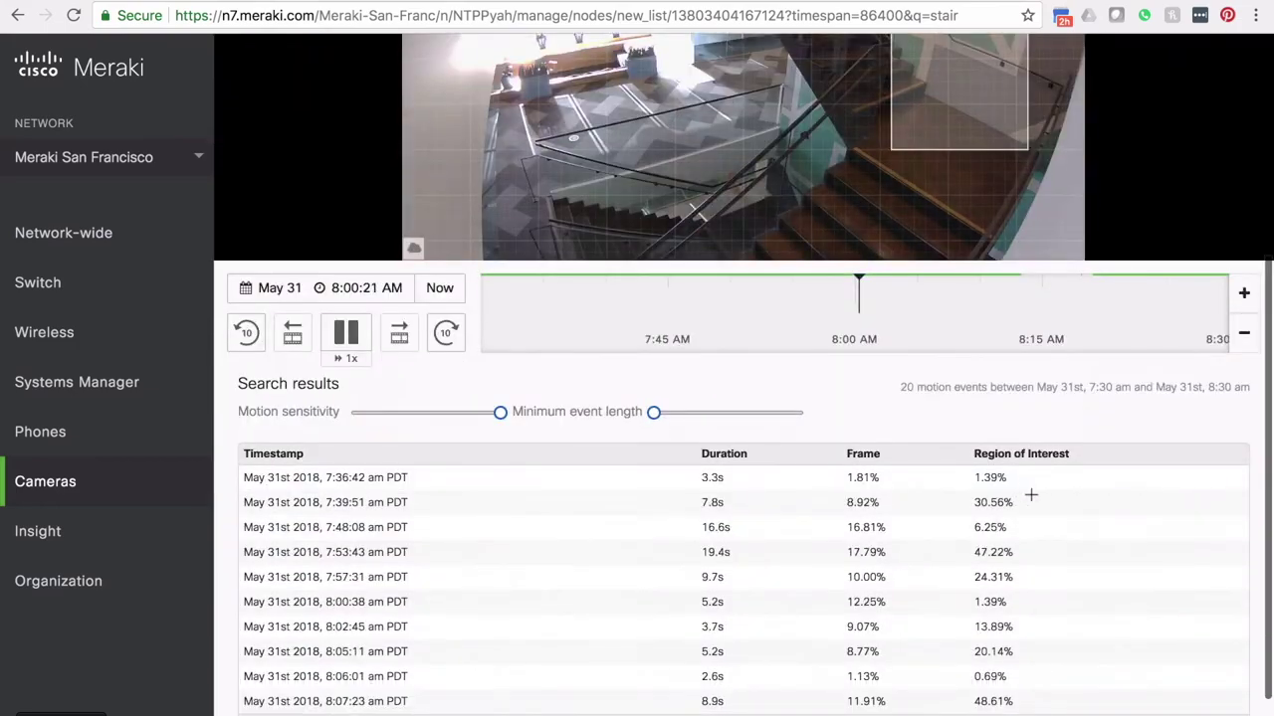
pyautogui.scroll(5, 1055, 438)
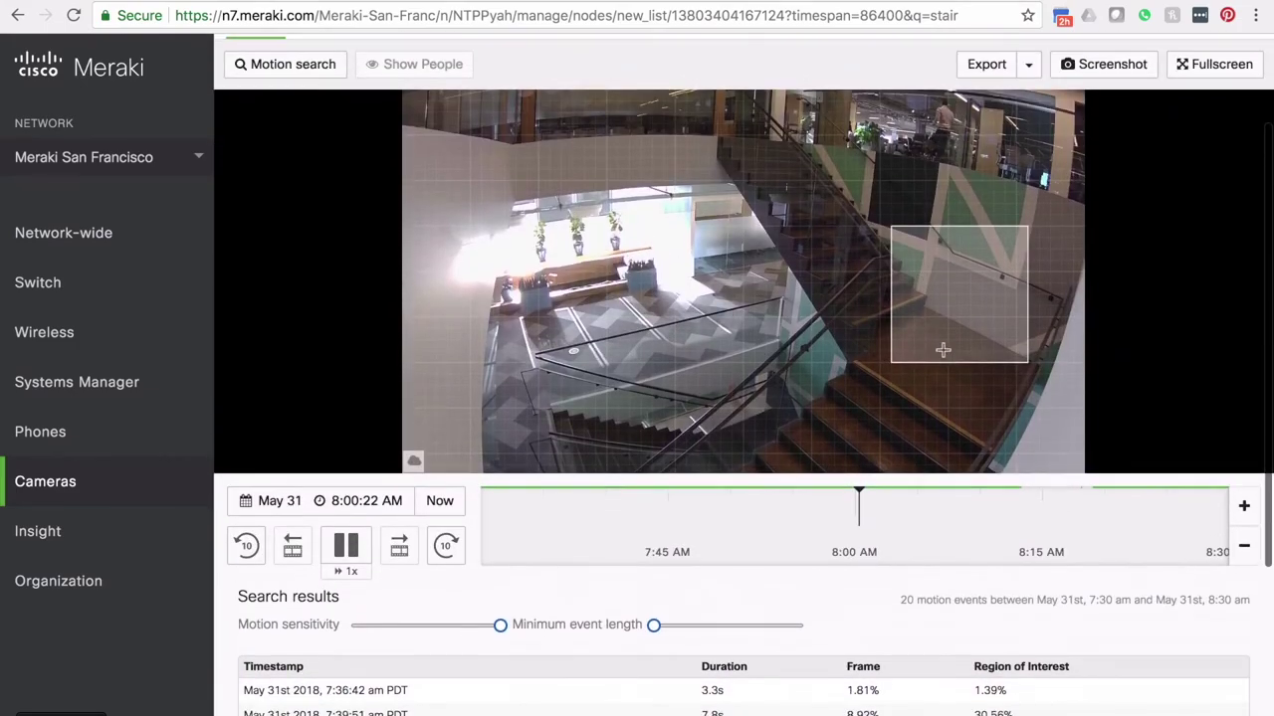
pyautogui.scroll(-5, 945, 329)
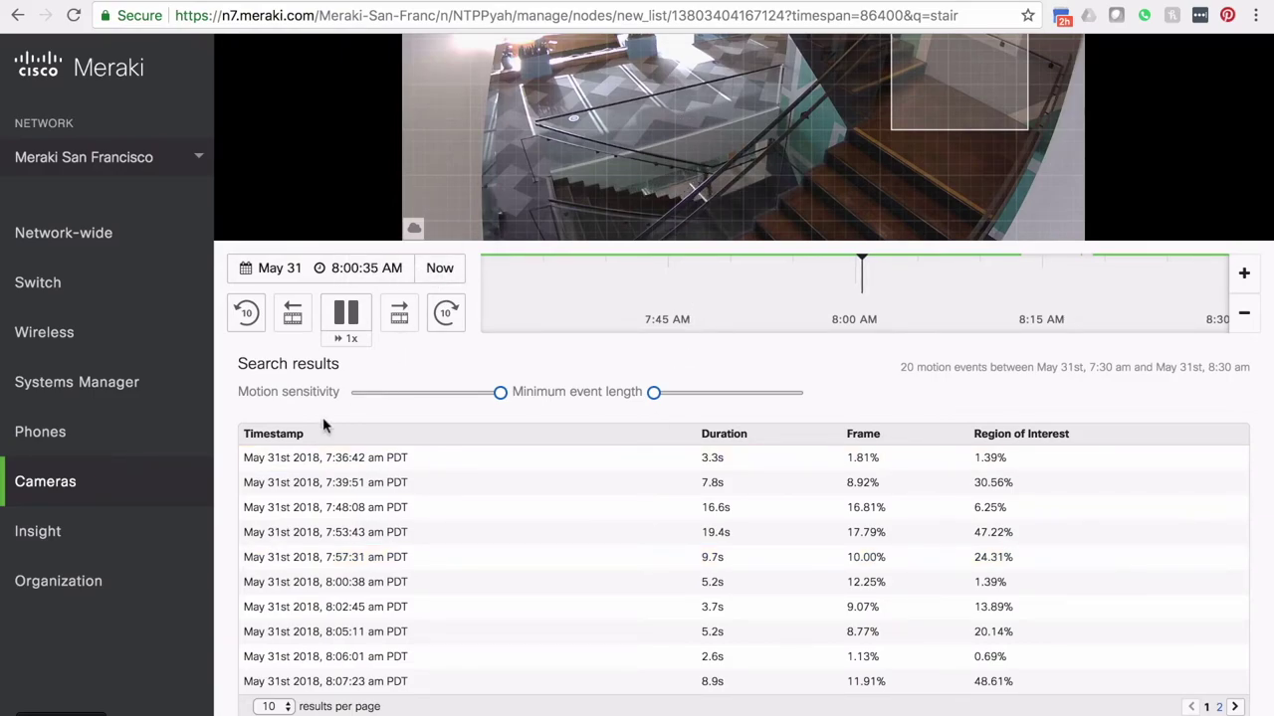
pyautogui.scroll(2, 674, 514)
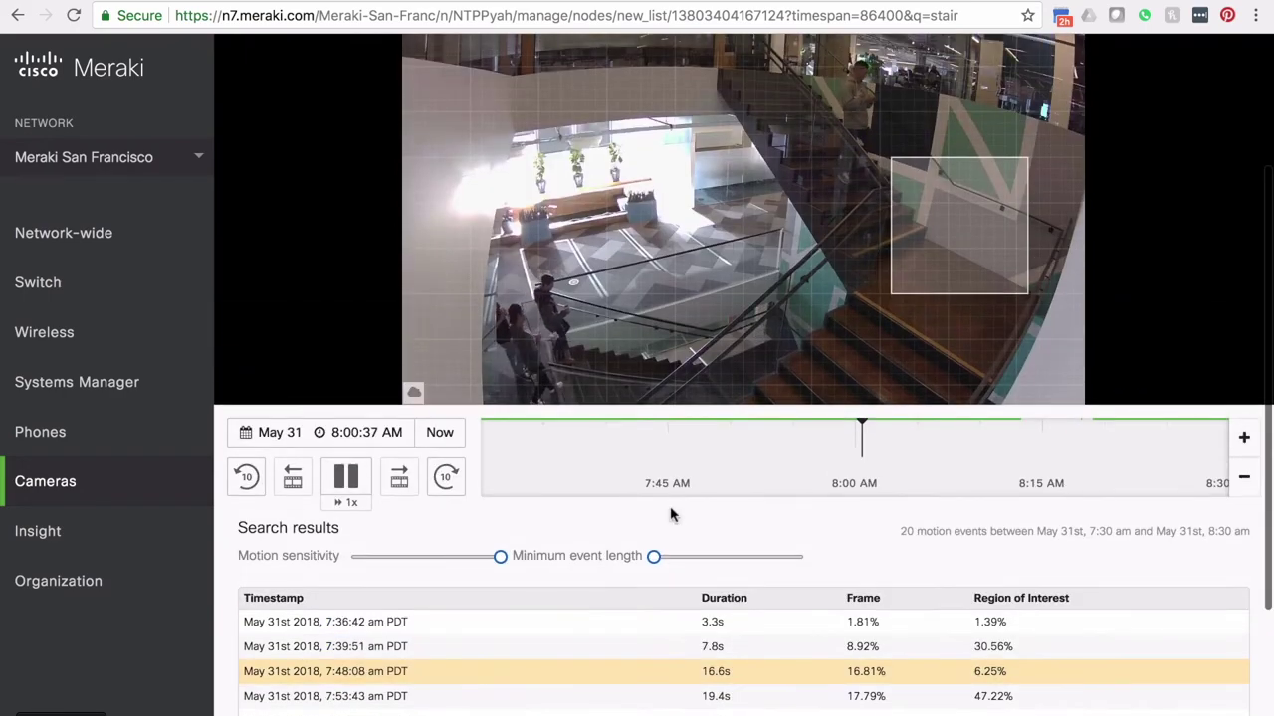
# Step: Sort motion results by Region of Interest descending and jump to the 8:22:26 AM event
pyautogui.click(995, 528)
pyautogui.click(995, 528)
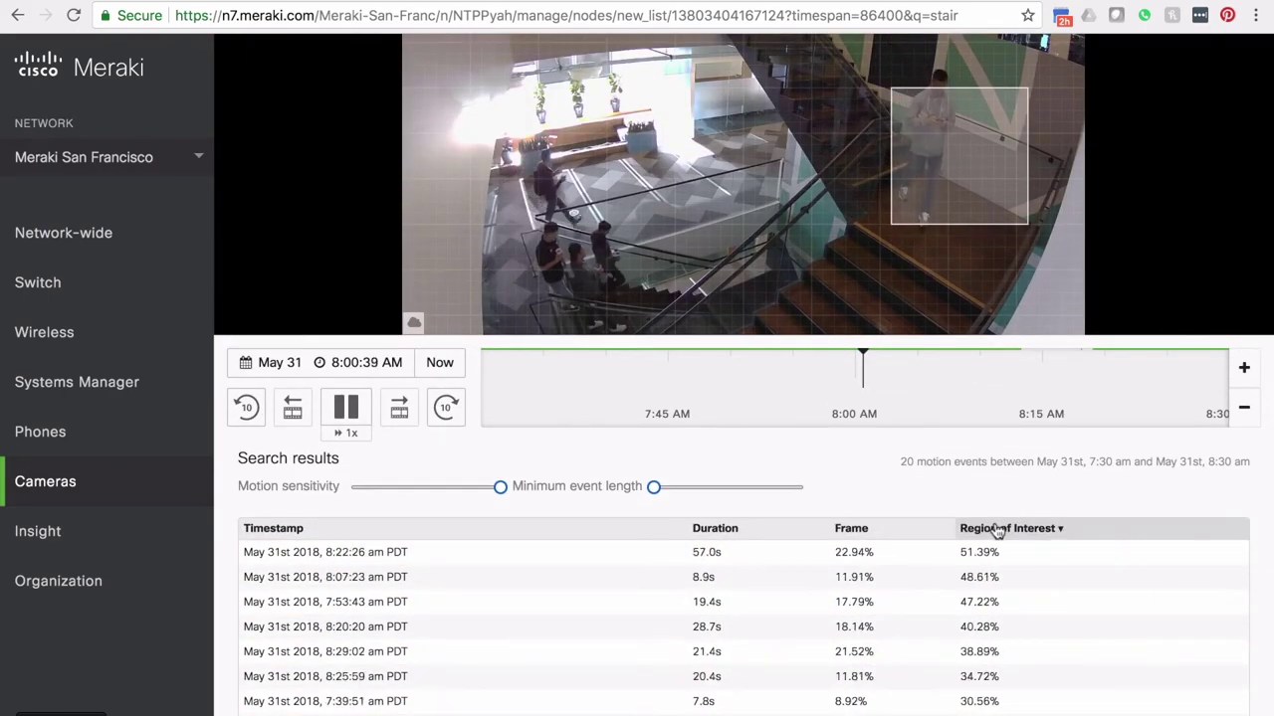
pyautogui.click(993, 560)
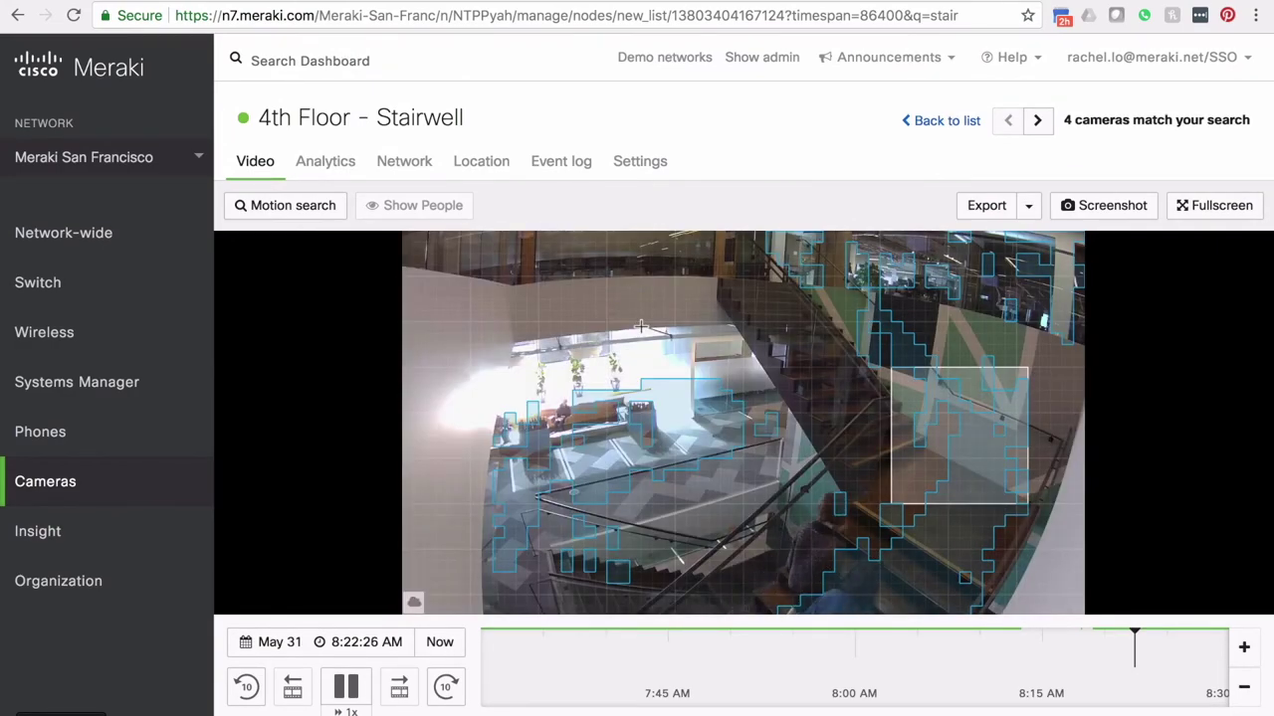
# Step: Turn off motion search, show detected people, and pause the footage at 8:22:34 AM
pyautogui.click(302, 213)
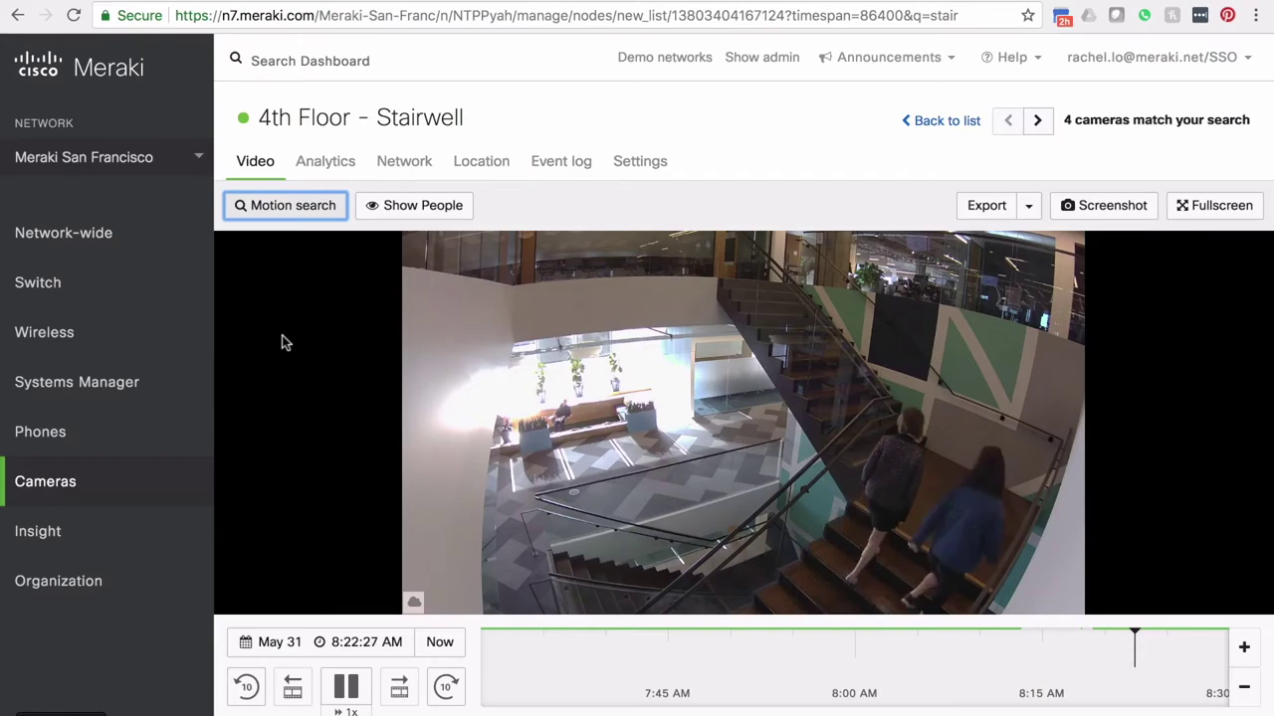
pyautogui.click(393, 210)
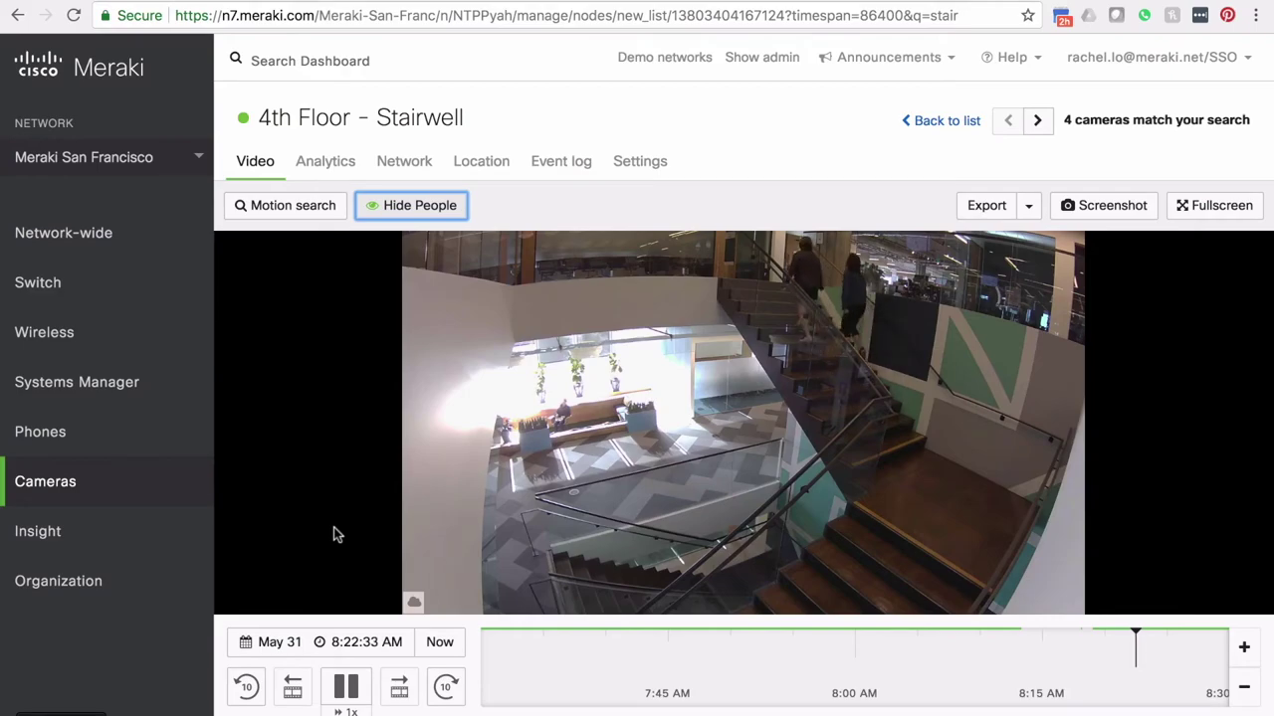
pyautogui.press('space')
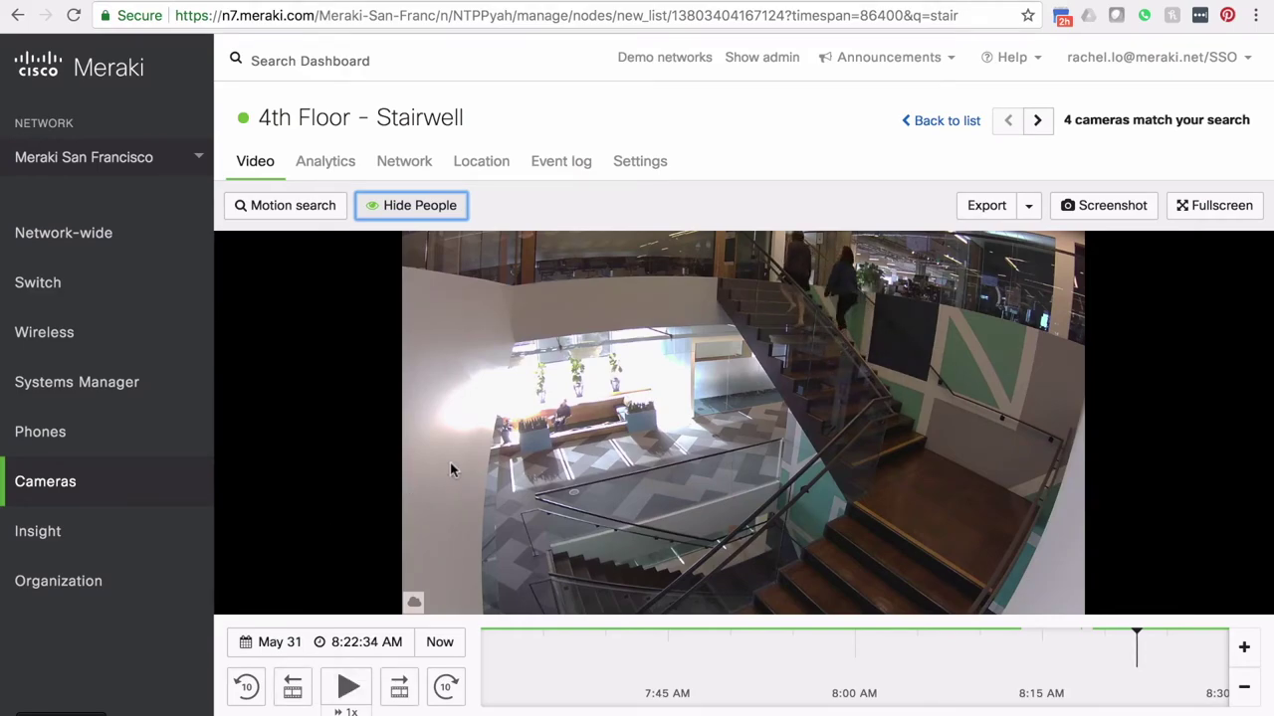
pyautogui.click(986, 205)
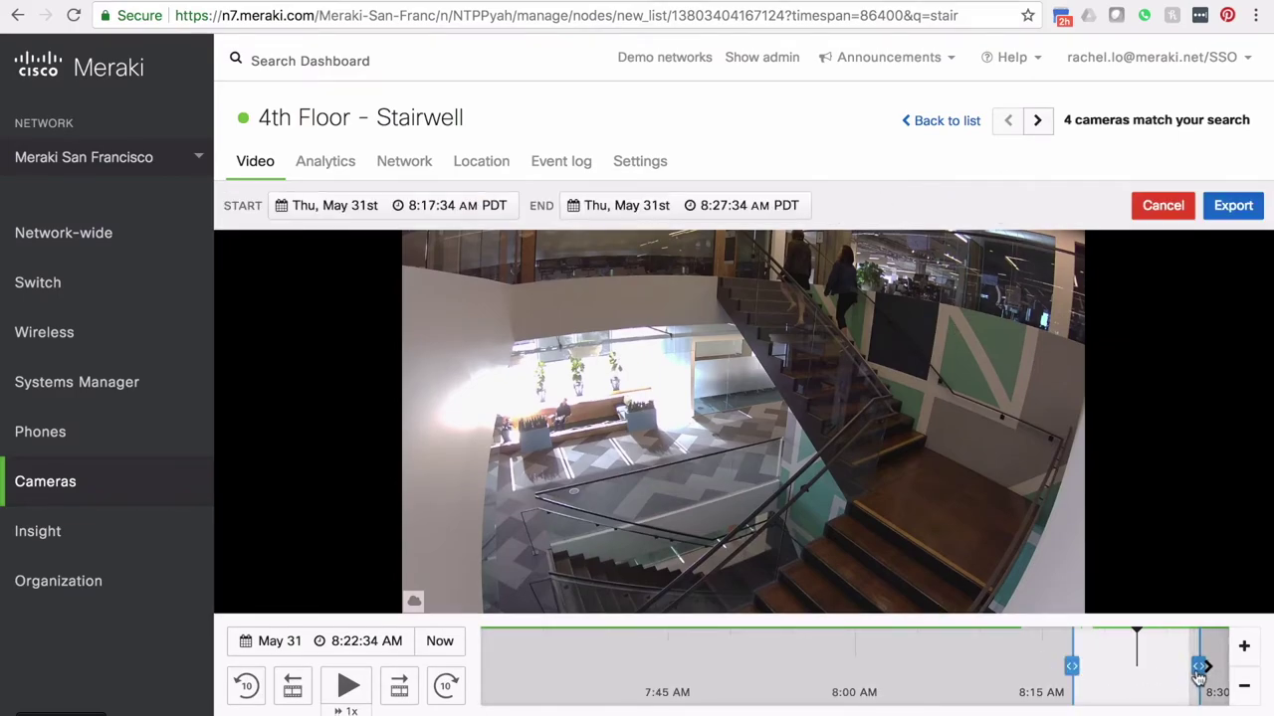
pyautogui.moveTo(1182, 671); pyautogui.dragTo(1111, 670)
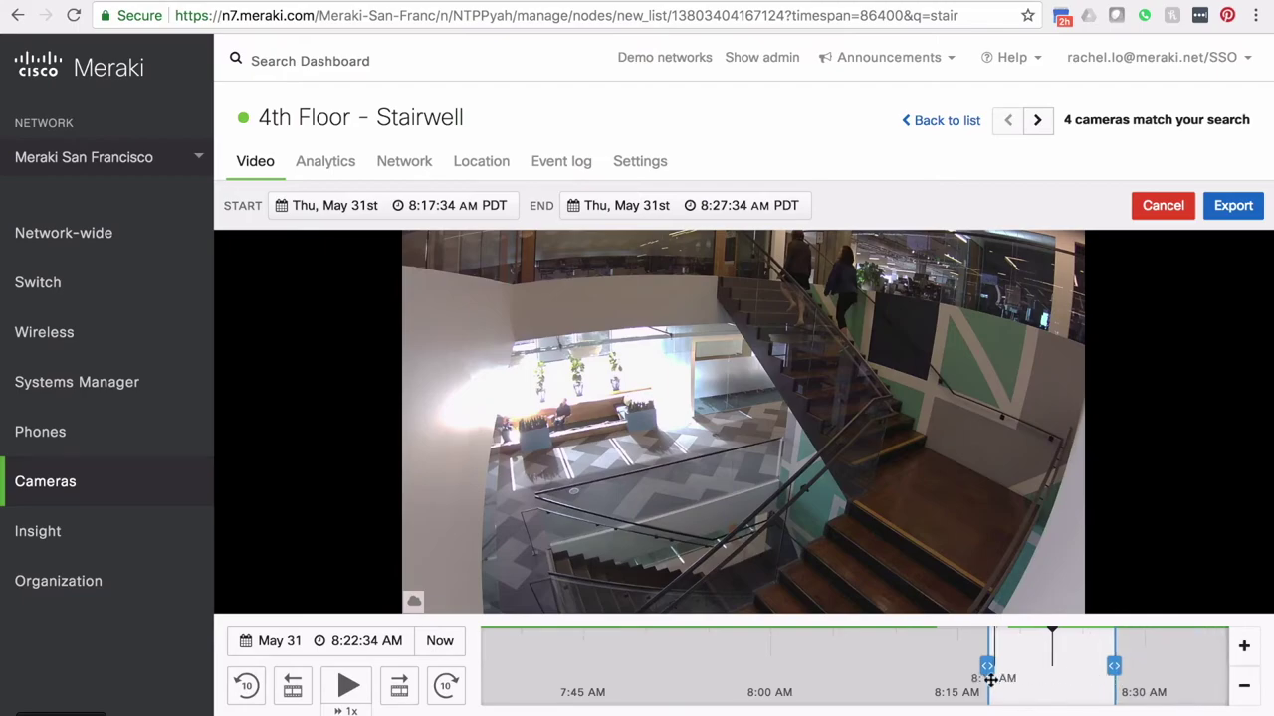
pyautogui.moveTo(986, 670); pyautogui.dragTo(1022, 669)
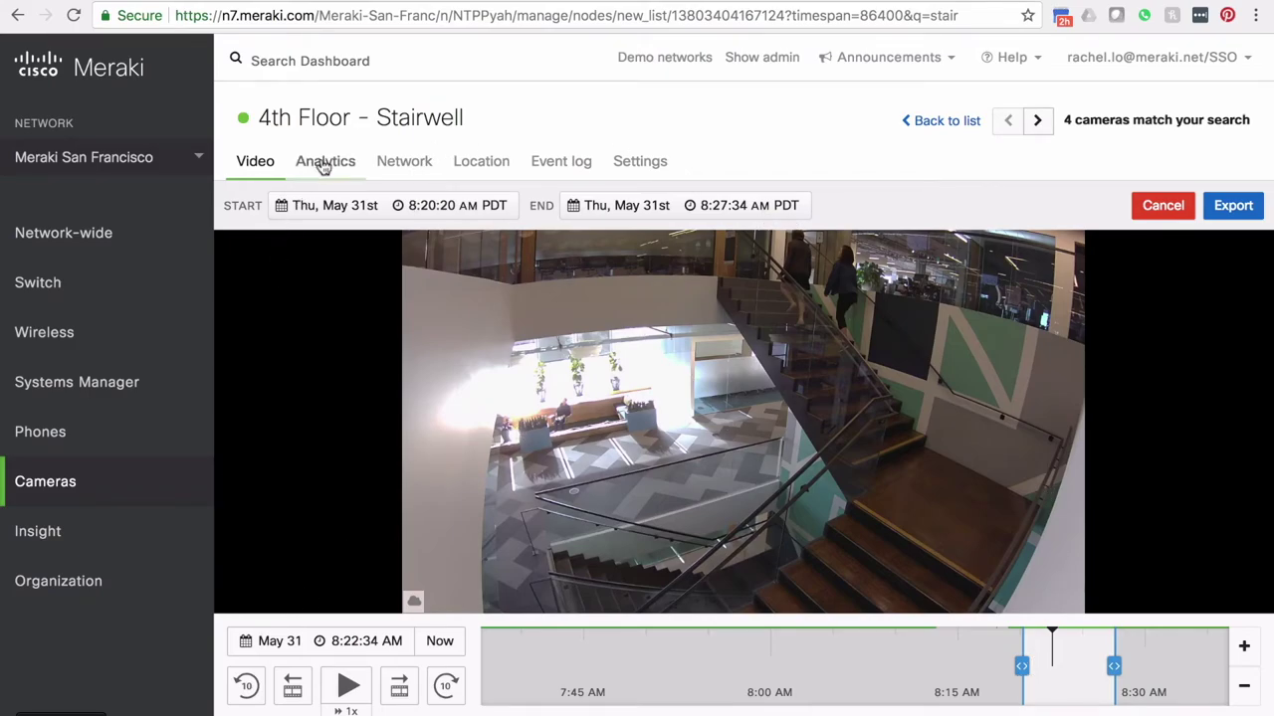
pyautogui.click(1160, 211)
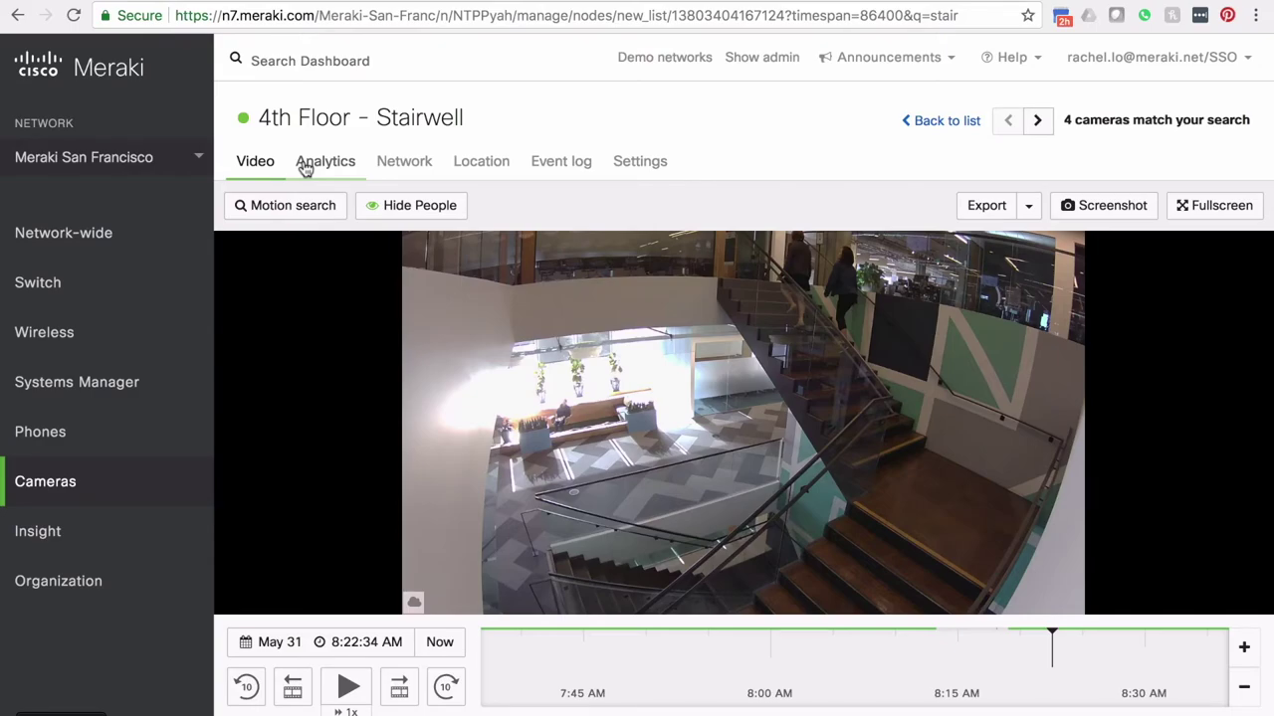
# Step: Open the stairwell camera's people-count analytics for May 30, 2018
pyautogui.click(305, 169)
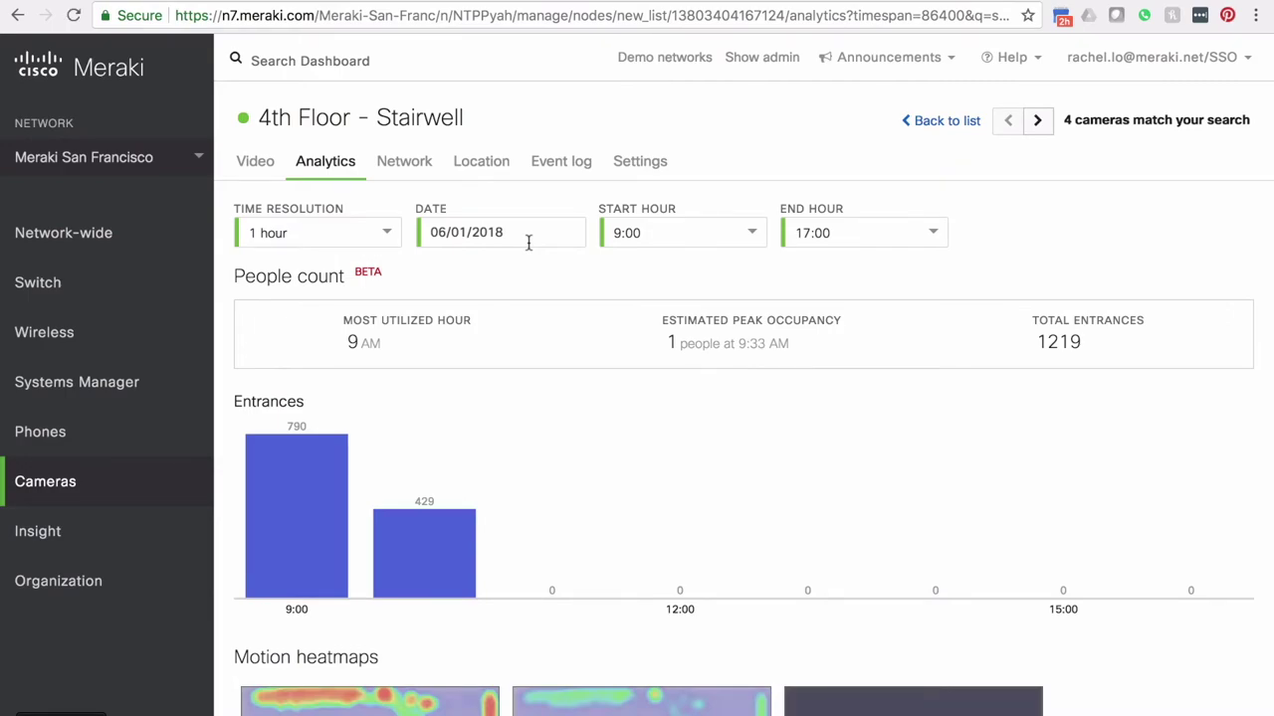
pyautogui.click(520, 236)
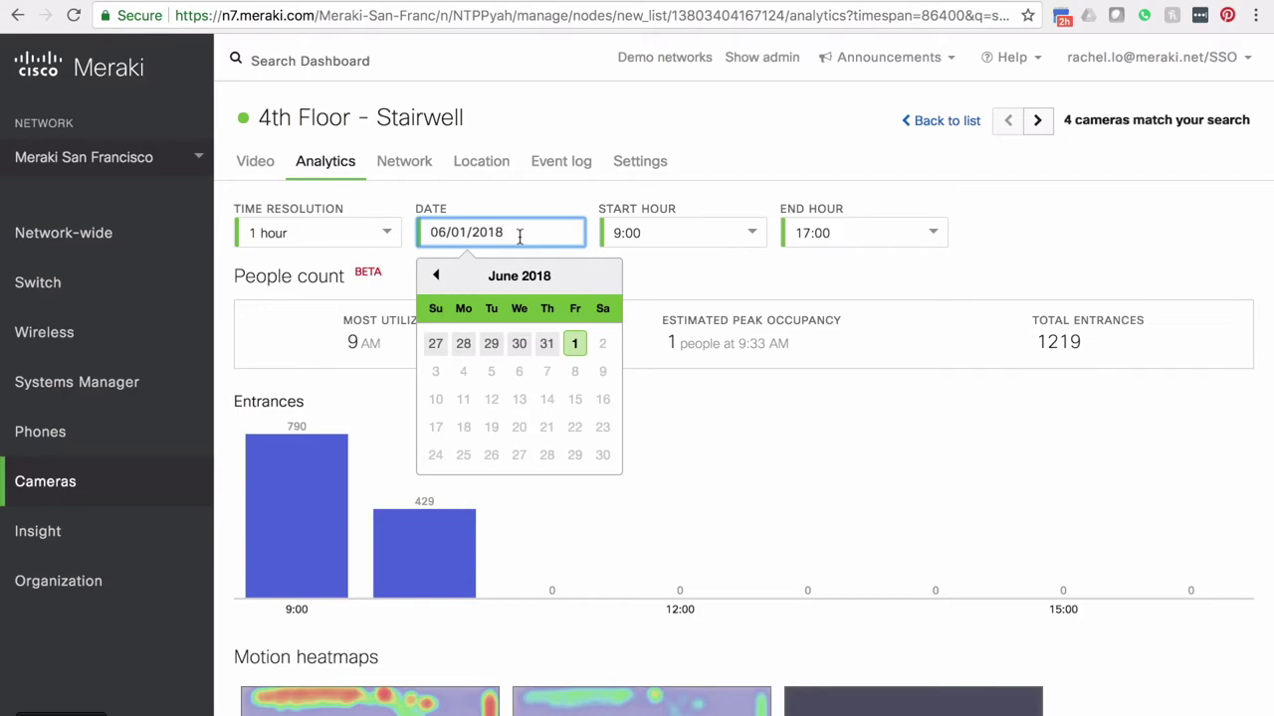
pyautogui.click(516, 345)
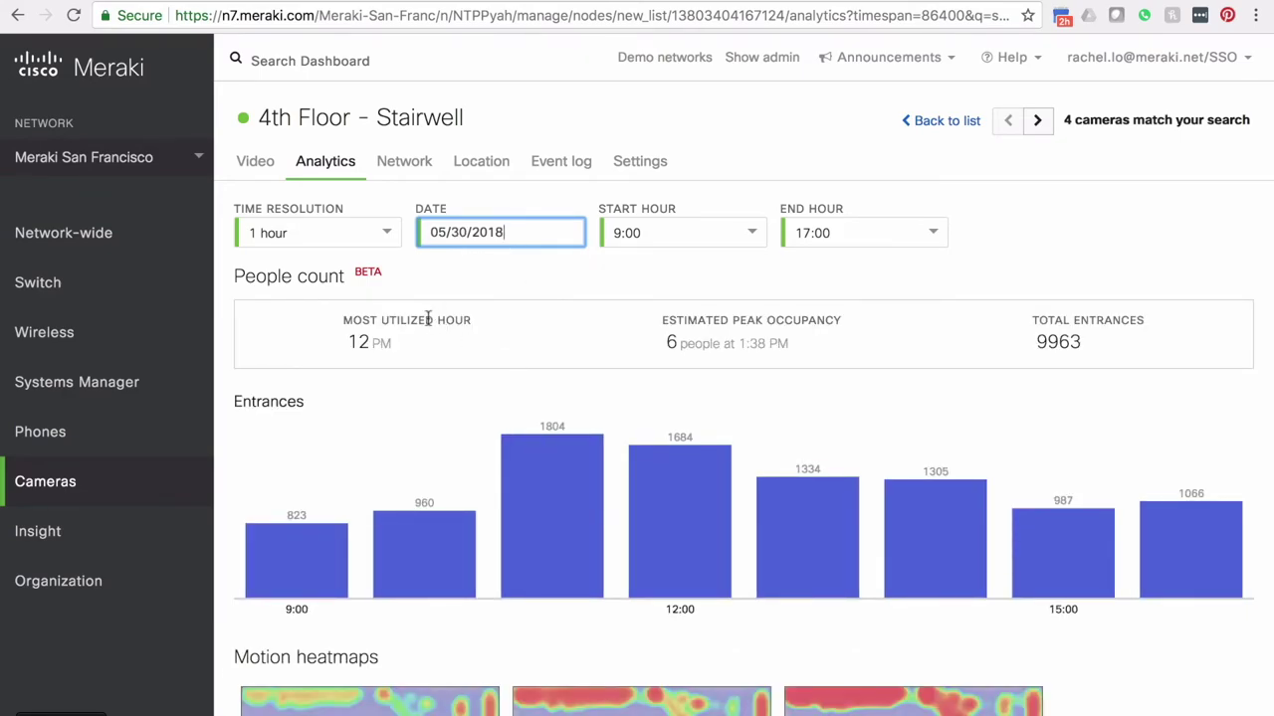
# Step: Set the start hour to 3:00, drill into the 5:00 hour, and open the 5:56 AM footage
pyautogui.click(682, 233)
pyautogui.scroll(3, 676, 298)
pyautogui.click(673, 309)
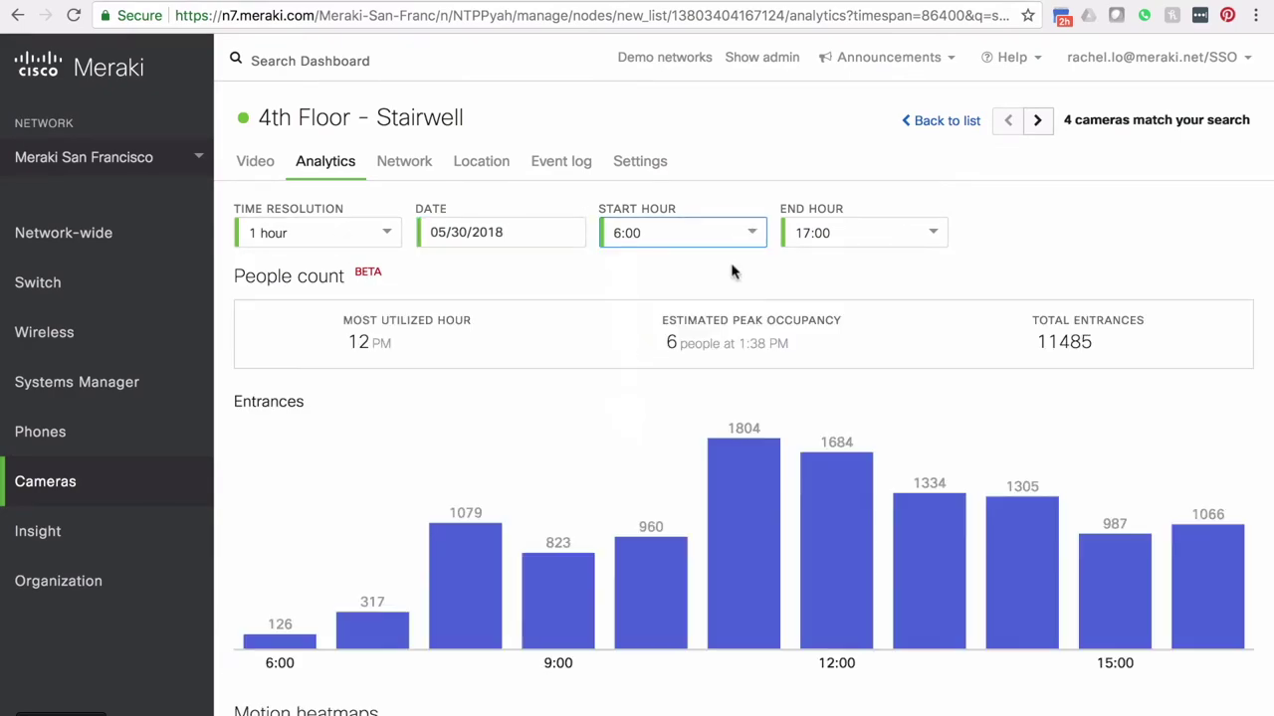
pyautogui.click(801, 233)
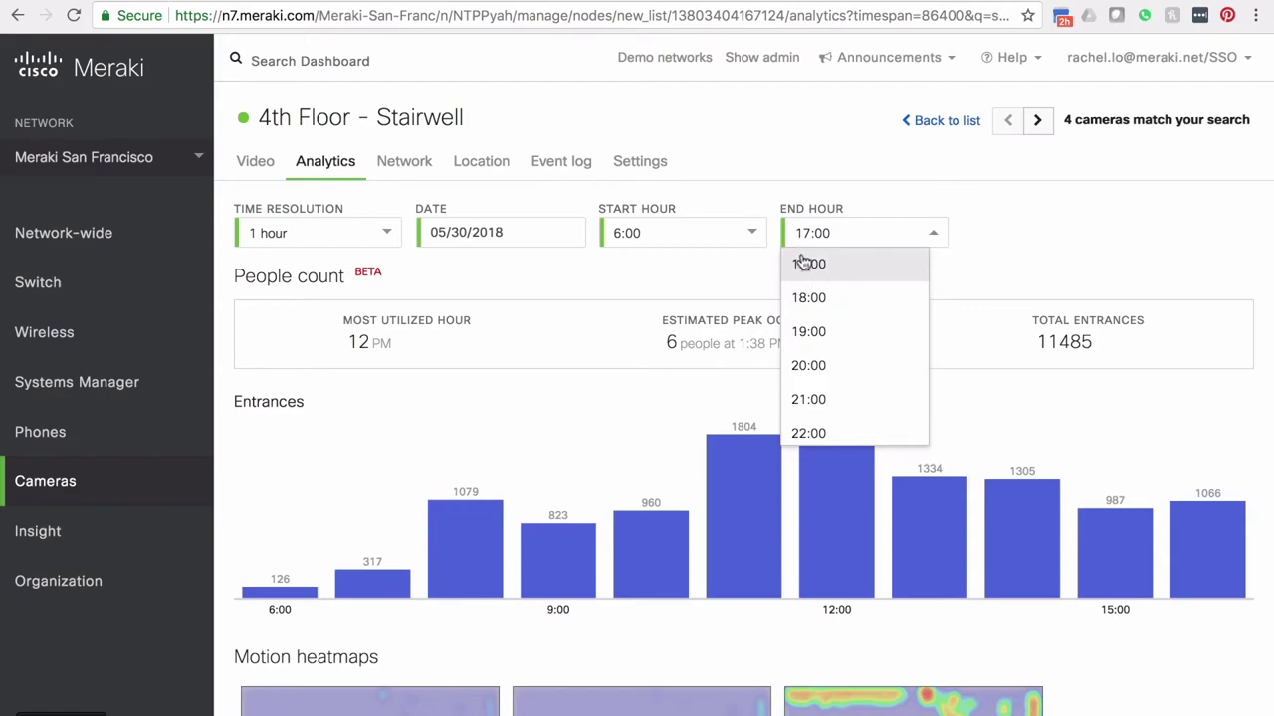
pyautogui.click(723, 204)
pyautogui.click(674, 244)
pyautogui.scroll(3, 672, 288)
pyautogui.click(666, 297)
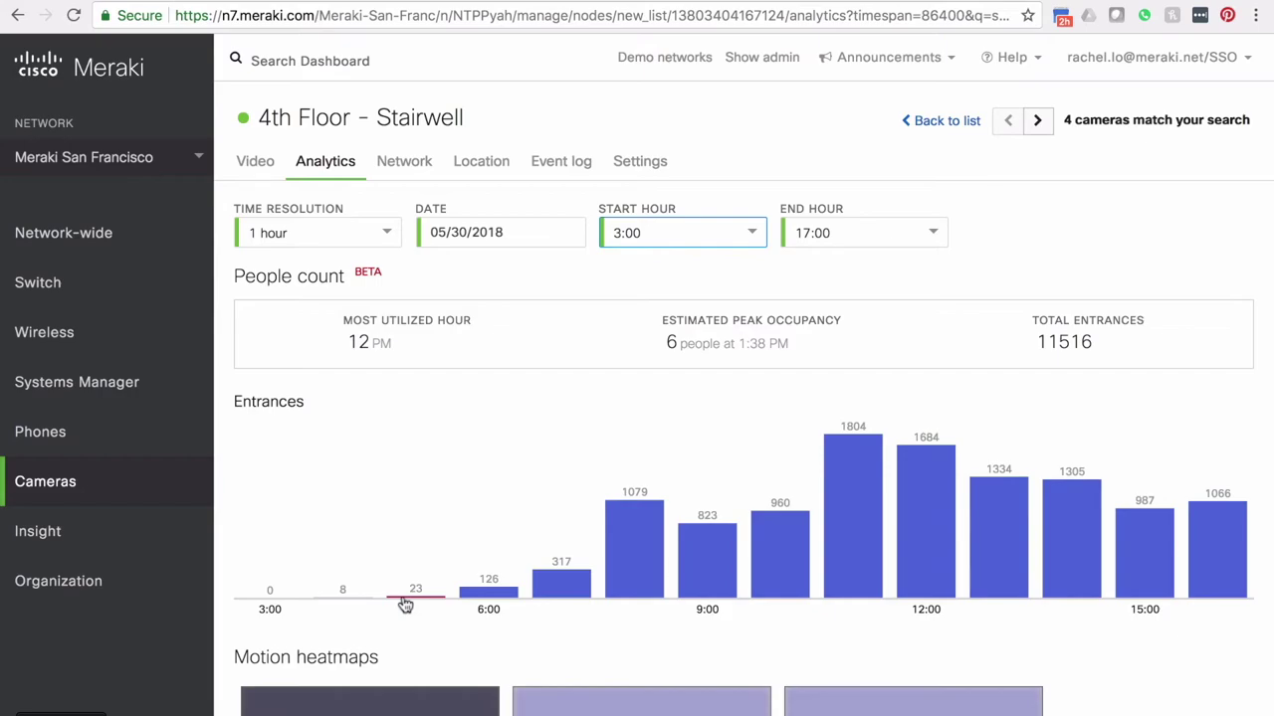
pyautogui.click(405, 598)
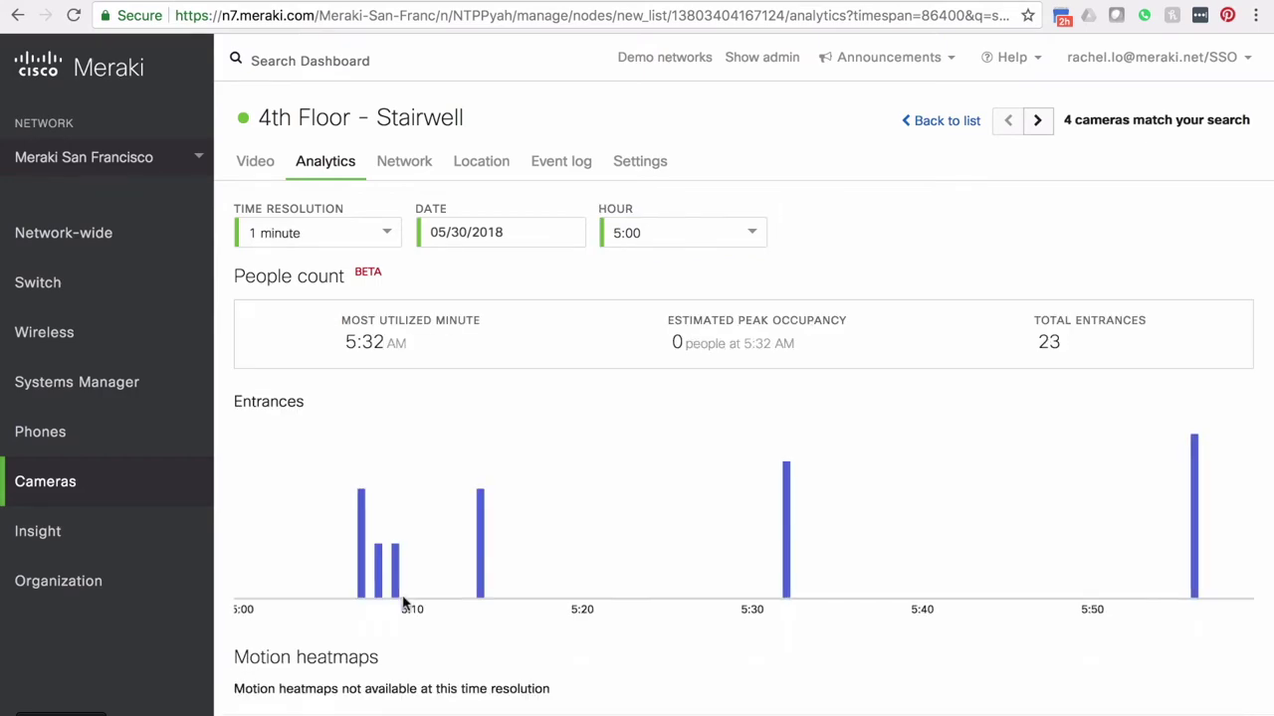
pyautogui.click(1194, 510)
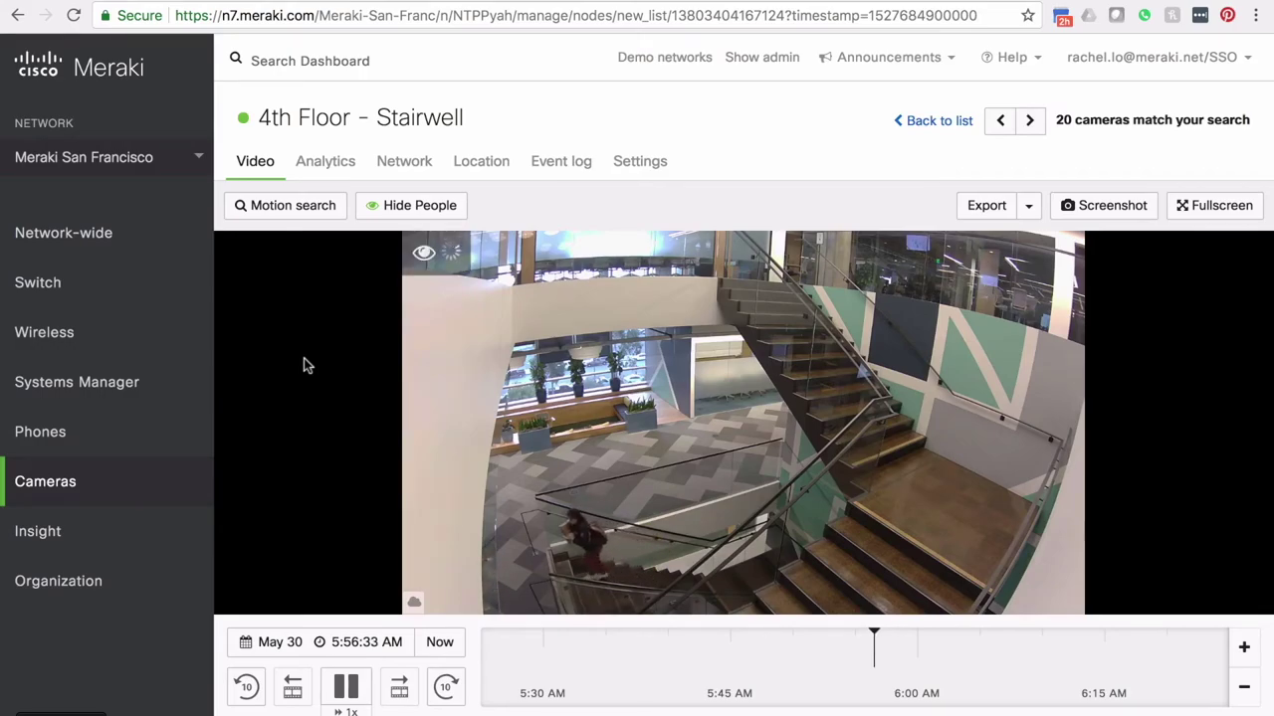
# Step: Pause the stairwell video at 5:56:35 AM with a person on the lower stairs
pyautogui.press('space')
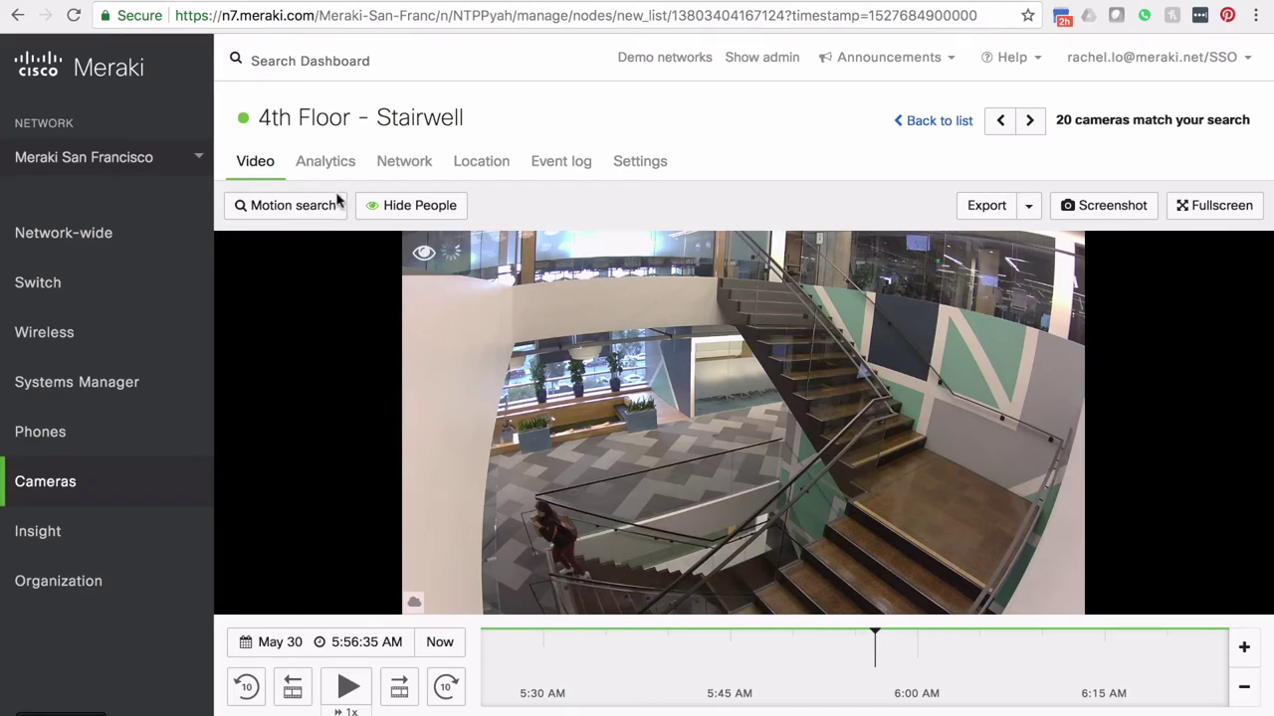
# Step: Open the camera's Settings and its Quality and Retention sub-tab
pyautogui.click(656, 172)
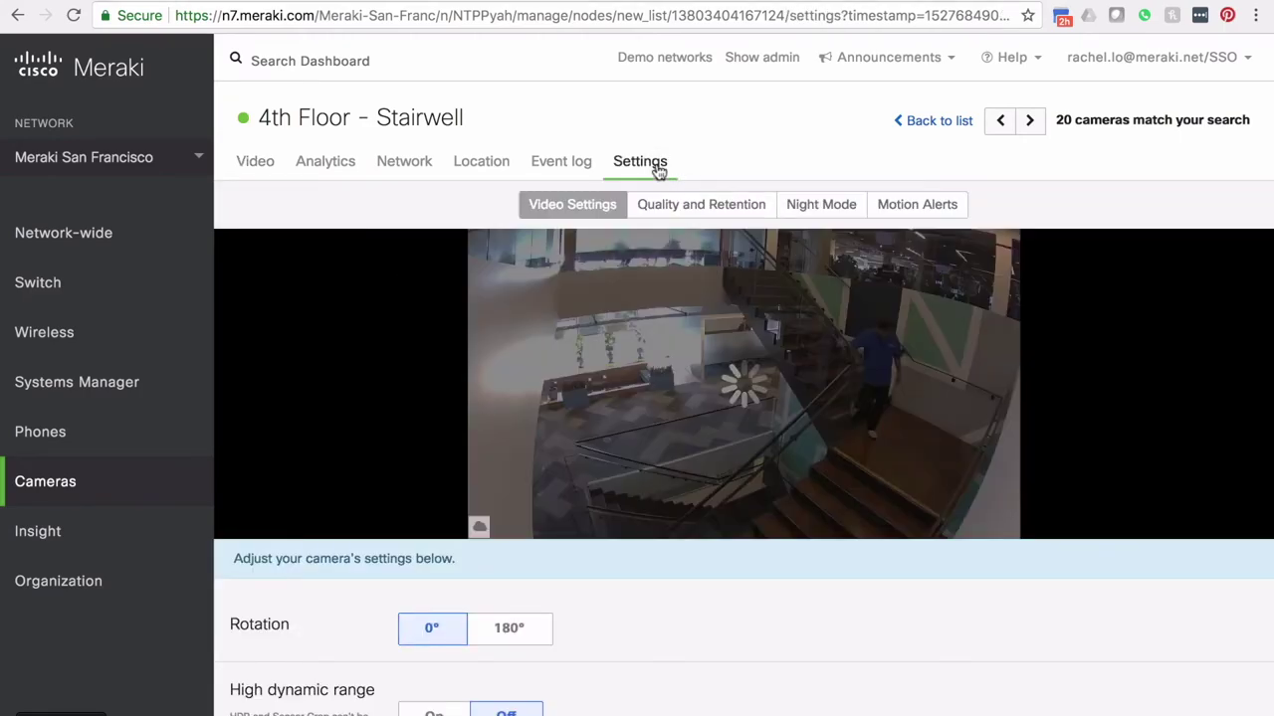
pyautogui.click(709, 203)
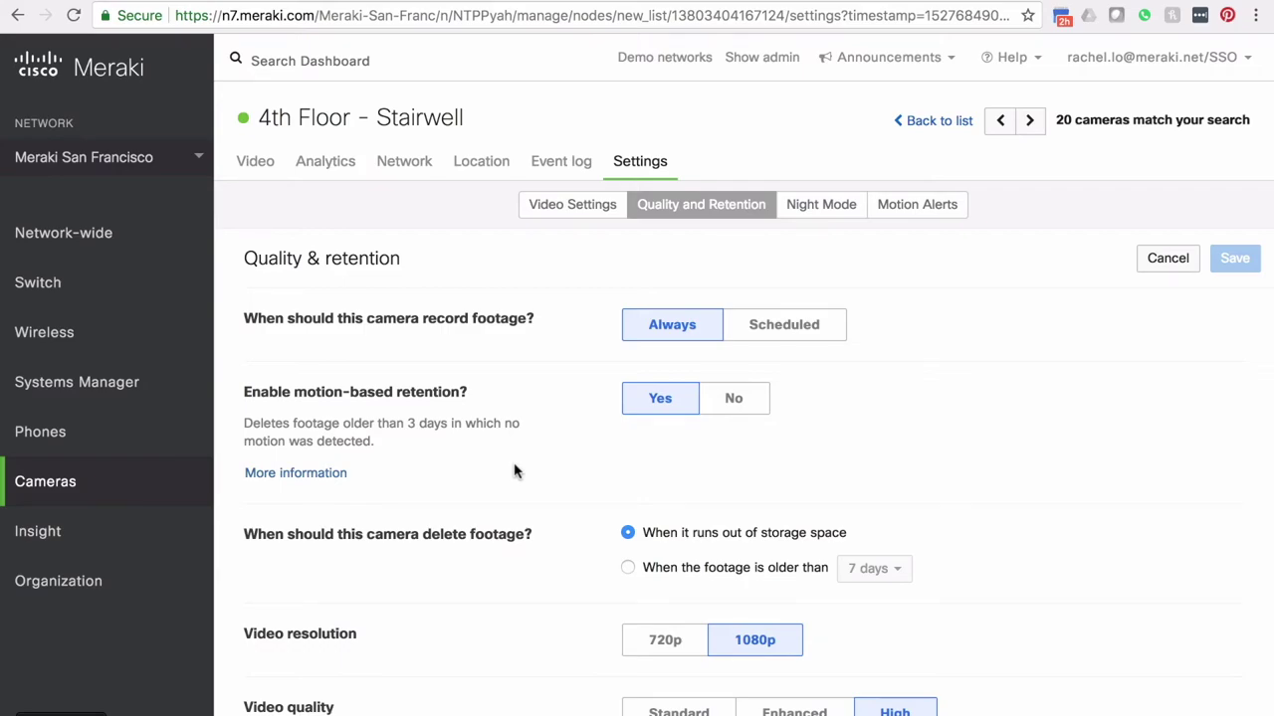
pyautogui.click(804, 329)
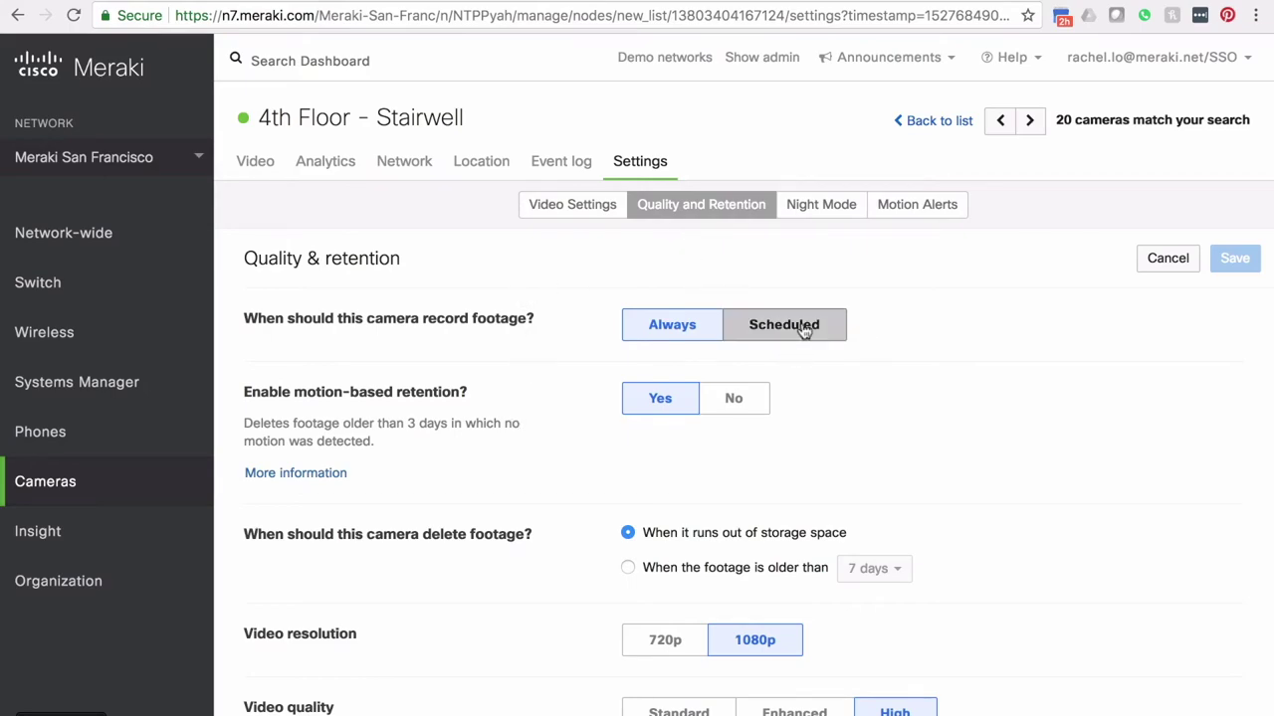
pyautogui.click(358, 456)
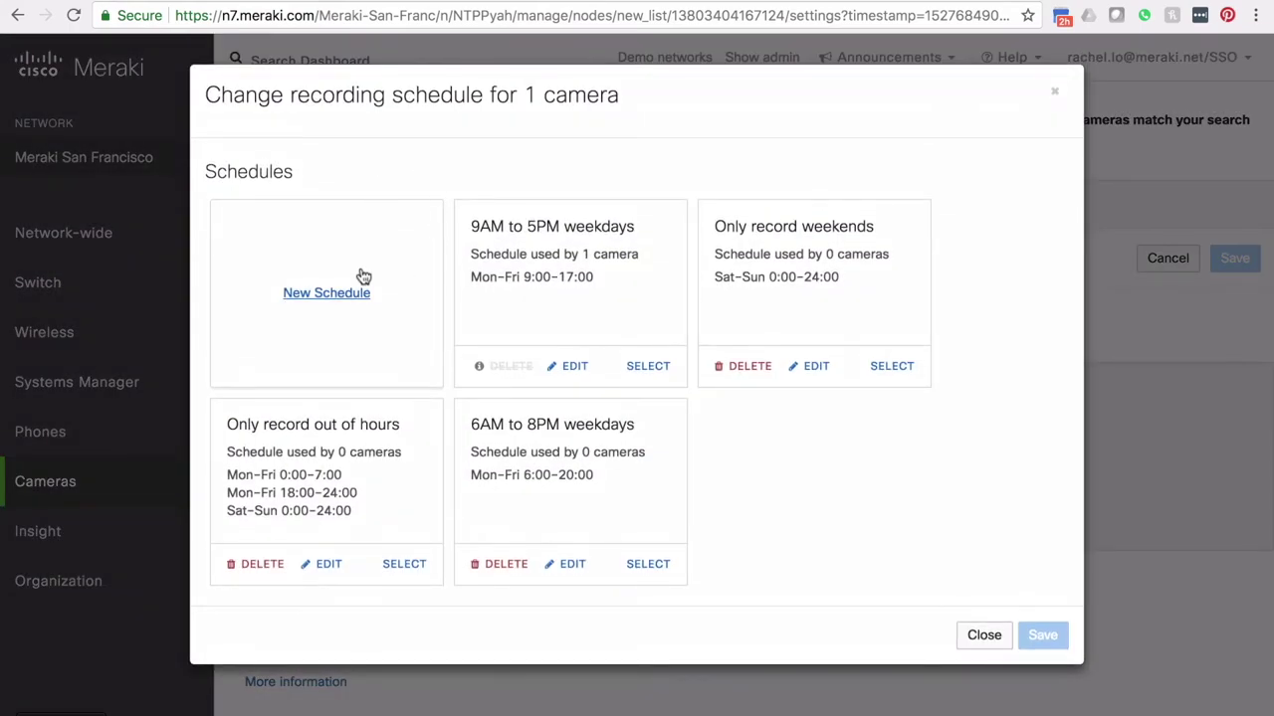
pyautogui.click(363, 278)
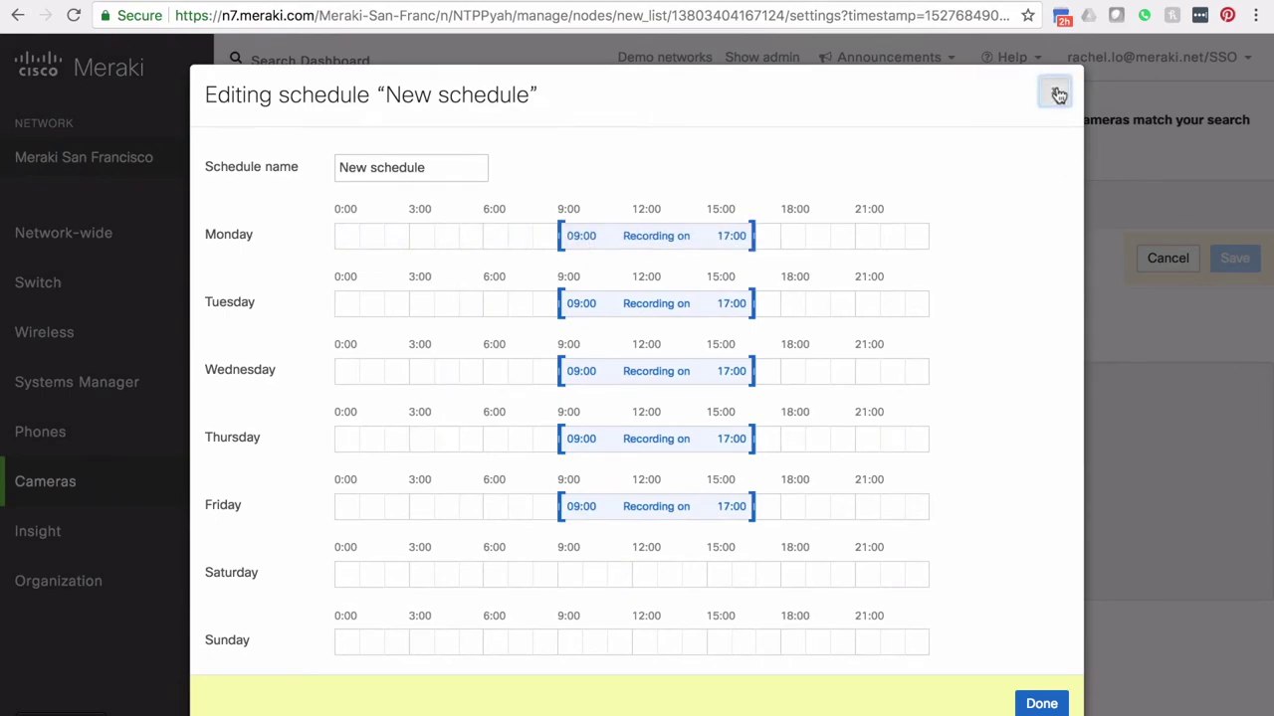
pyautogui.click(822, 236)
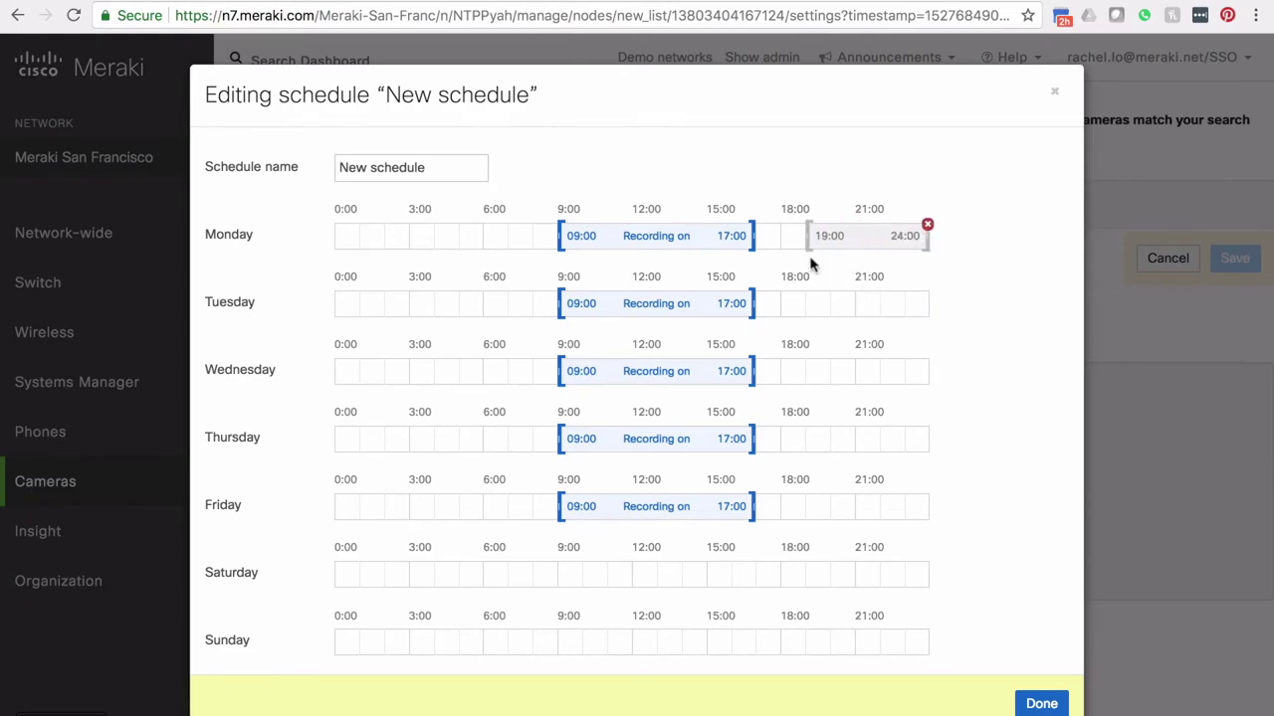
pyautogui.click(418, 304)
pyautogui.moveTo(557, 303); pyautogui.dragTo(507, 302)
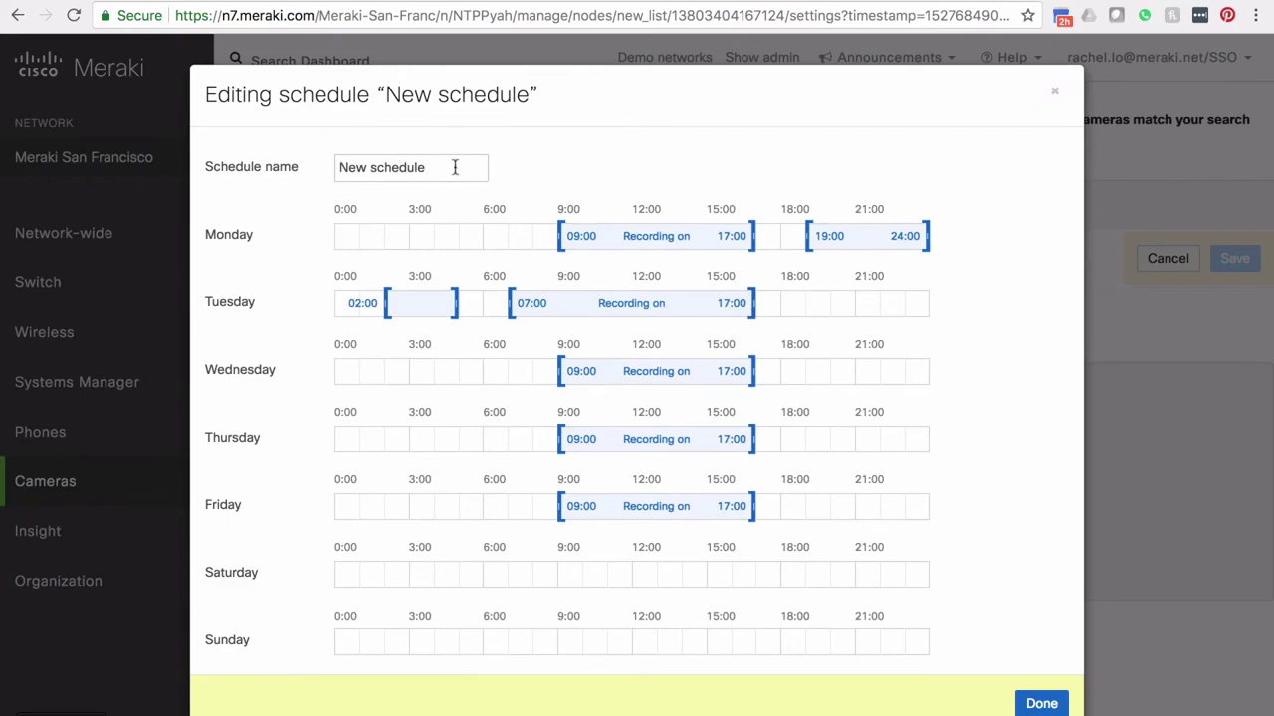
pyautogui.moveTo(455, 167); pyautogui.dragTo(325, 169)
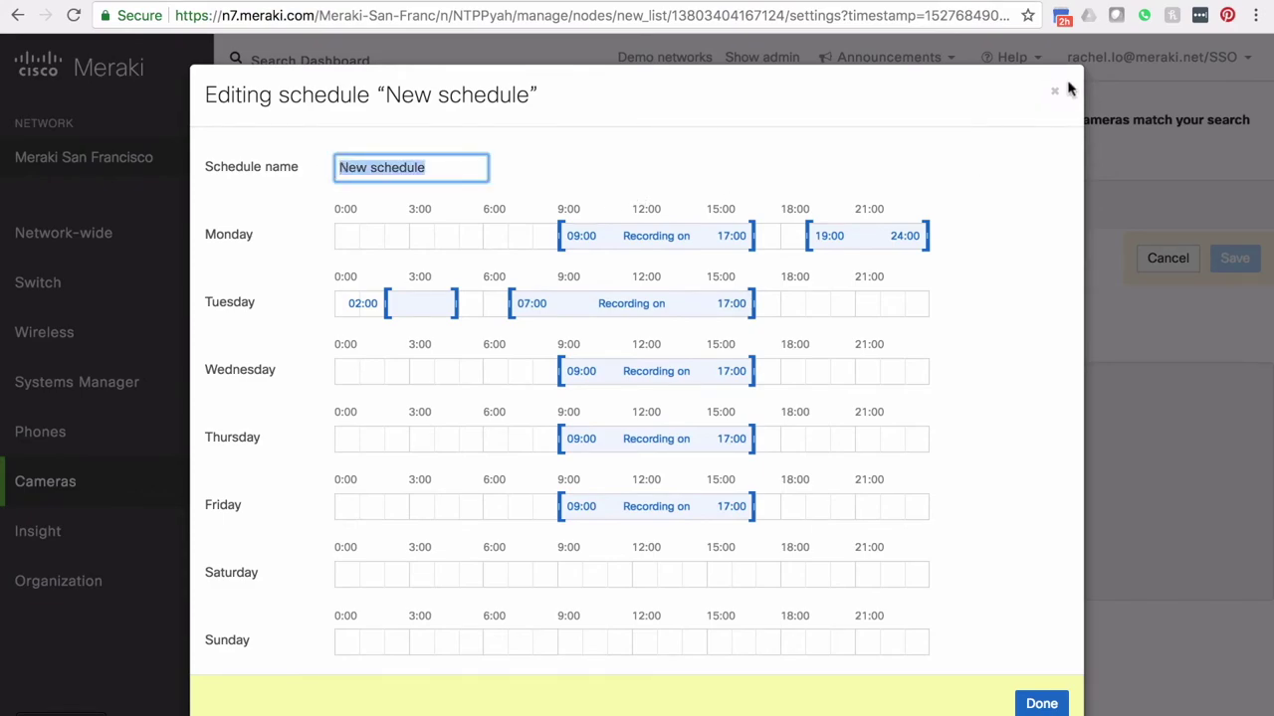
pyautogui.click(1056, 89)
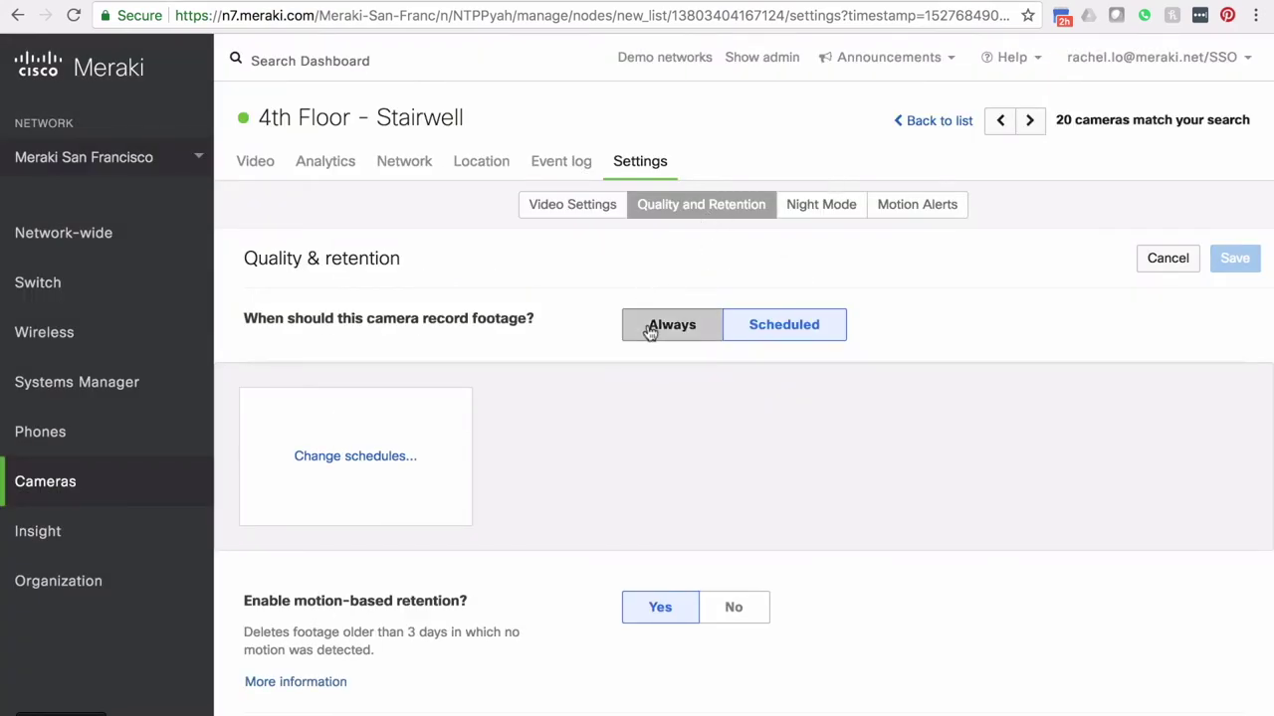
pyautogui.click(651, 332)
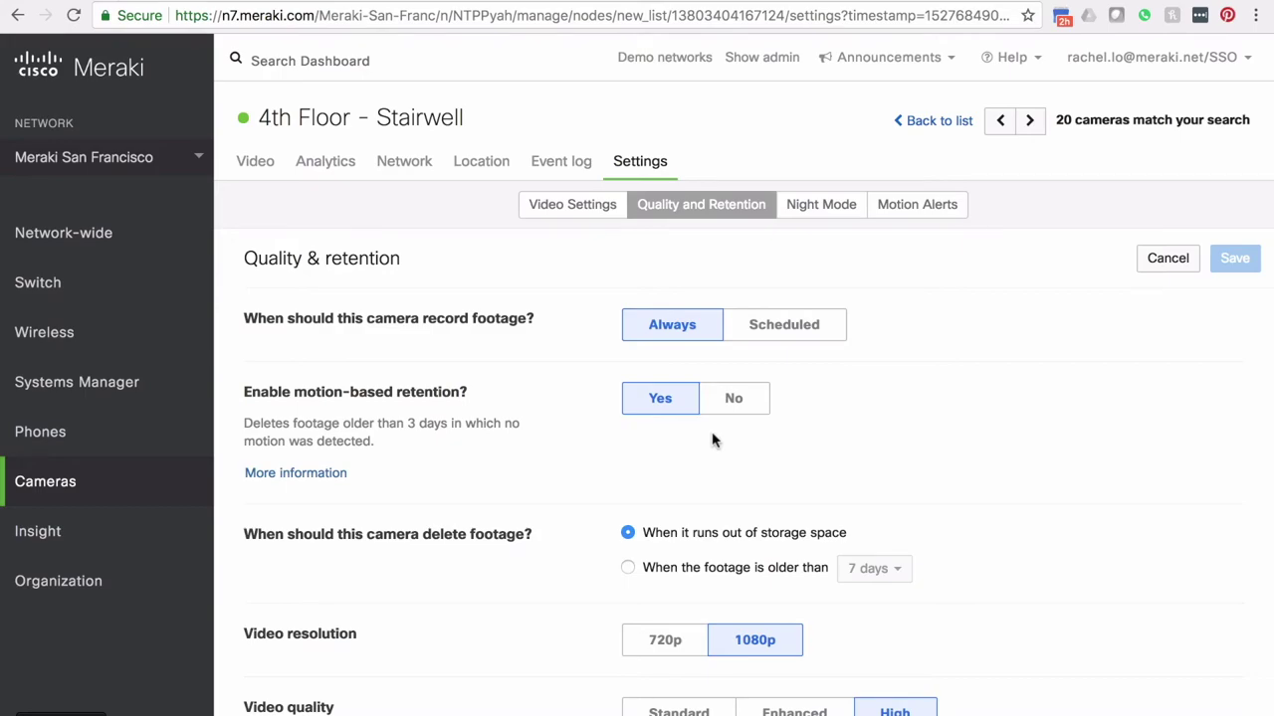
# Step: Scroll down to review the estimated retention chart, then scroll back up
pyautogui.scroll(-3, 712, 440)
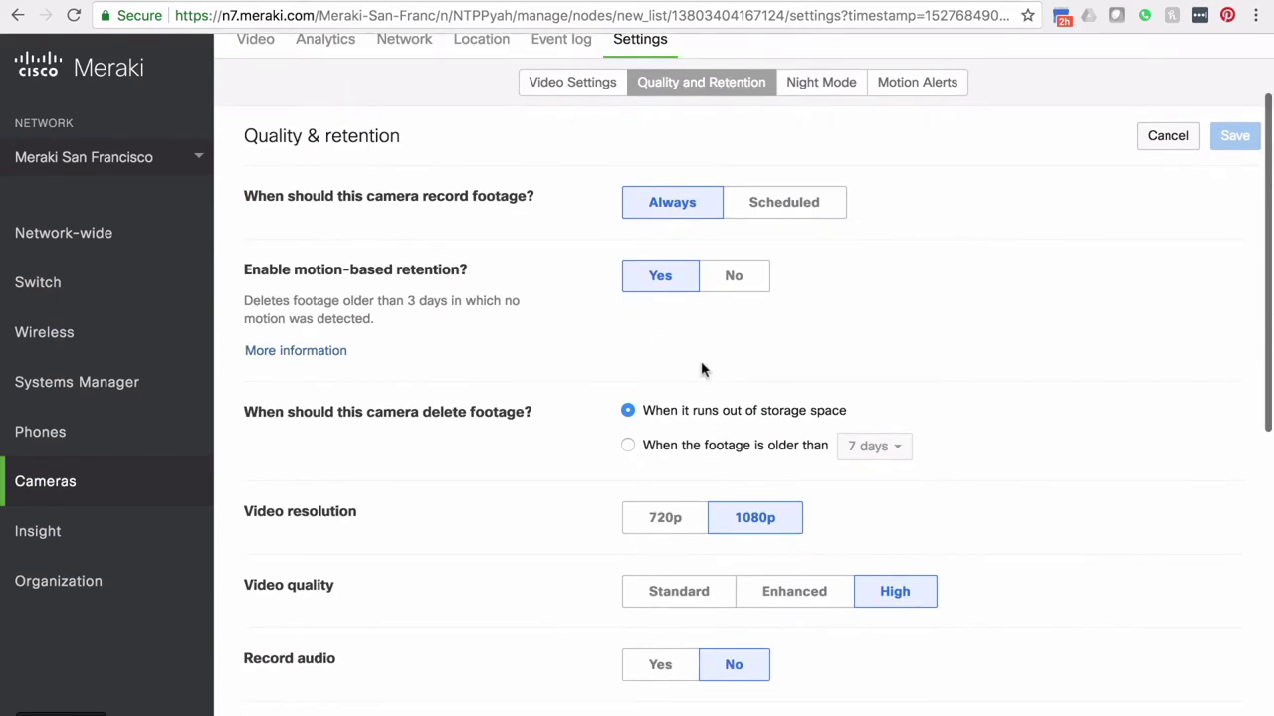
pyautogui.scroll(-2, 667, 457)
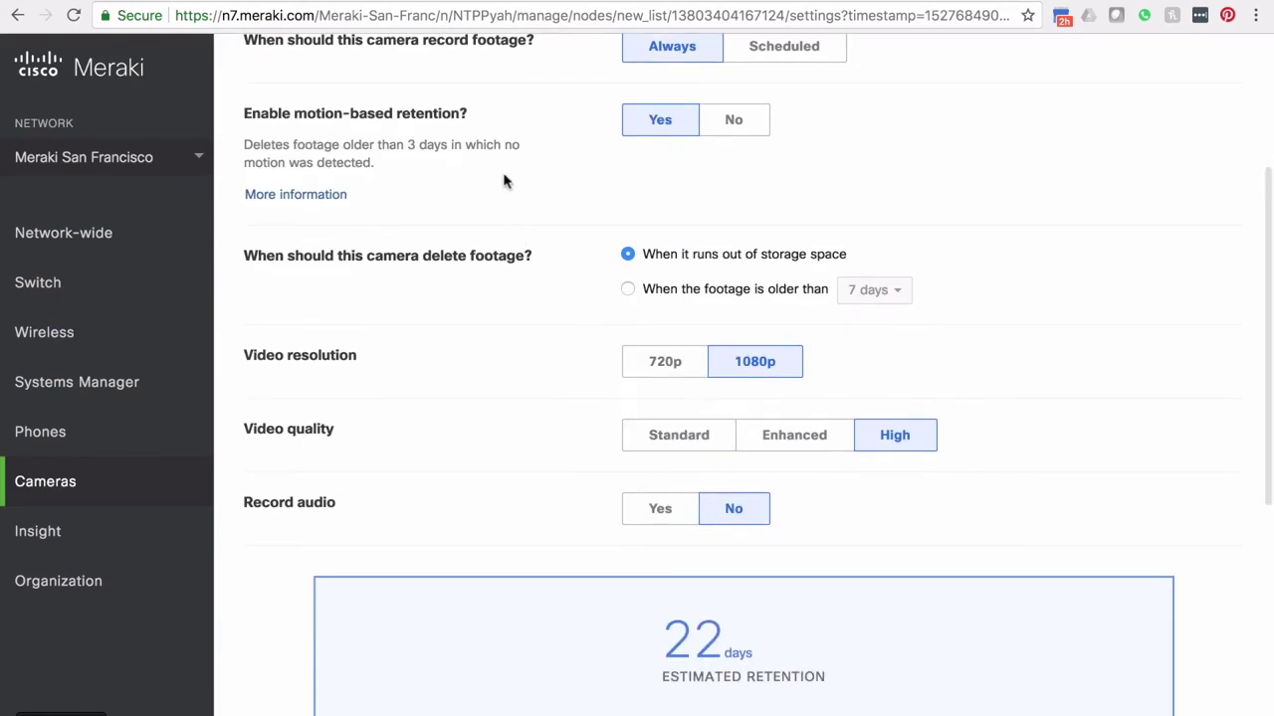
pyautogui.scroll(-1, 647, 398)
pyautogui.scroll(-3, 760, 468)
pyautogui.scroll(-2, 796, 532)
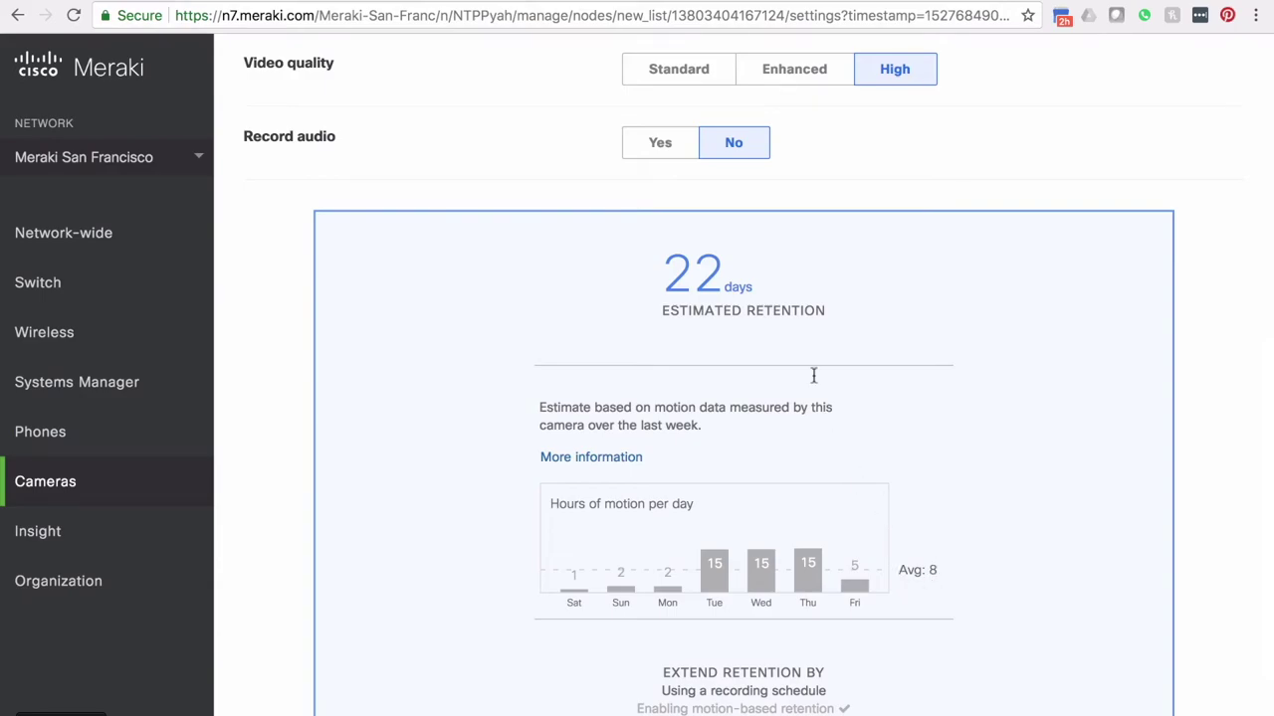
pyautogui.scroll(3, 813, 366)
pyautogui.scroll(1, 814, 366)
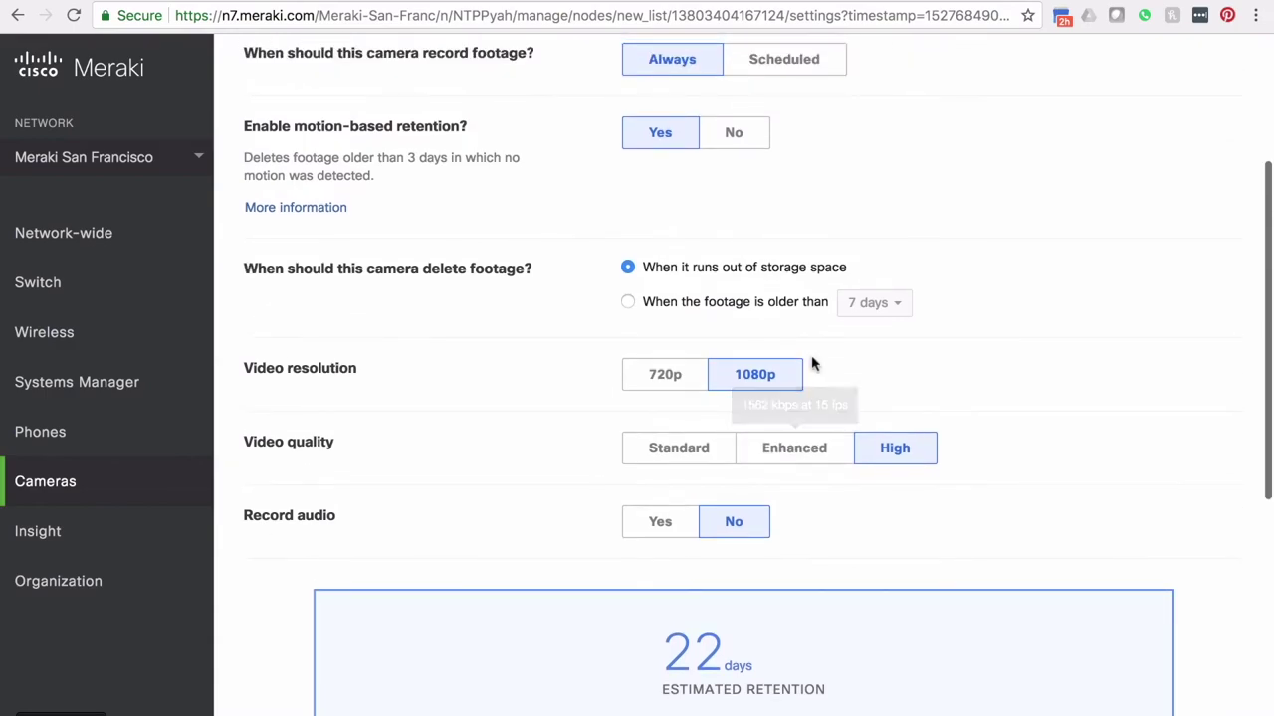
# Step: Toggle motion-based retention off and on, and resolution between 720p and 1080p, ending at 1080p
pyautogui.click(753, 145)
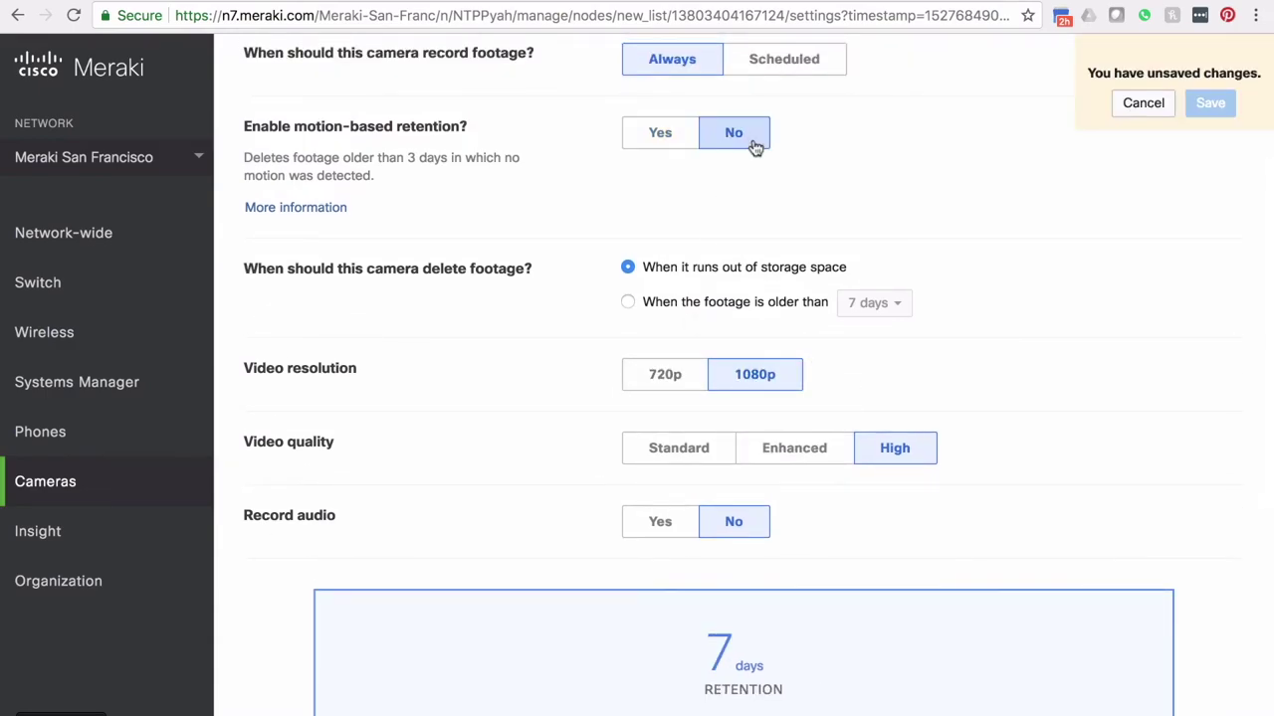
pyautogui.click(672, 142)
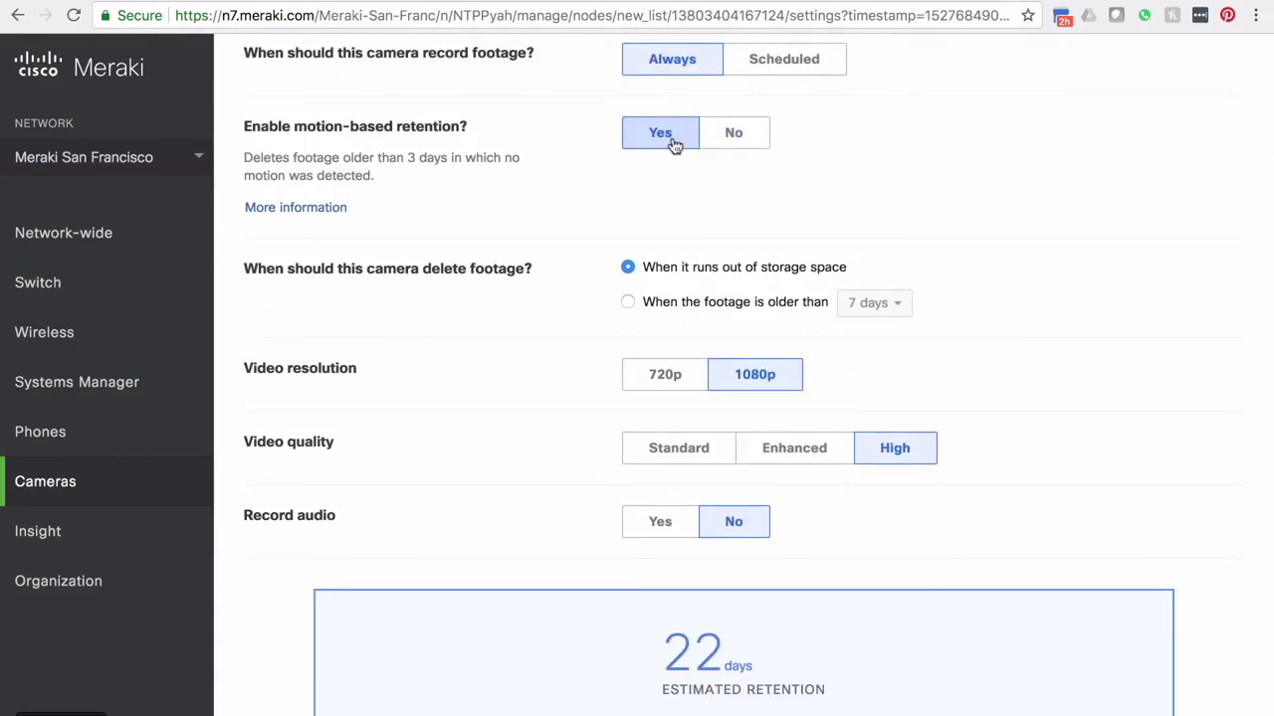
pyautogui.click(686, 374)
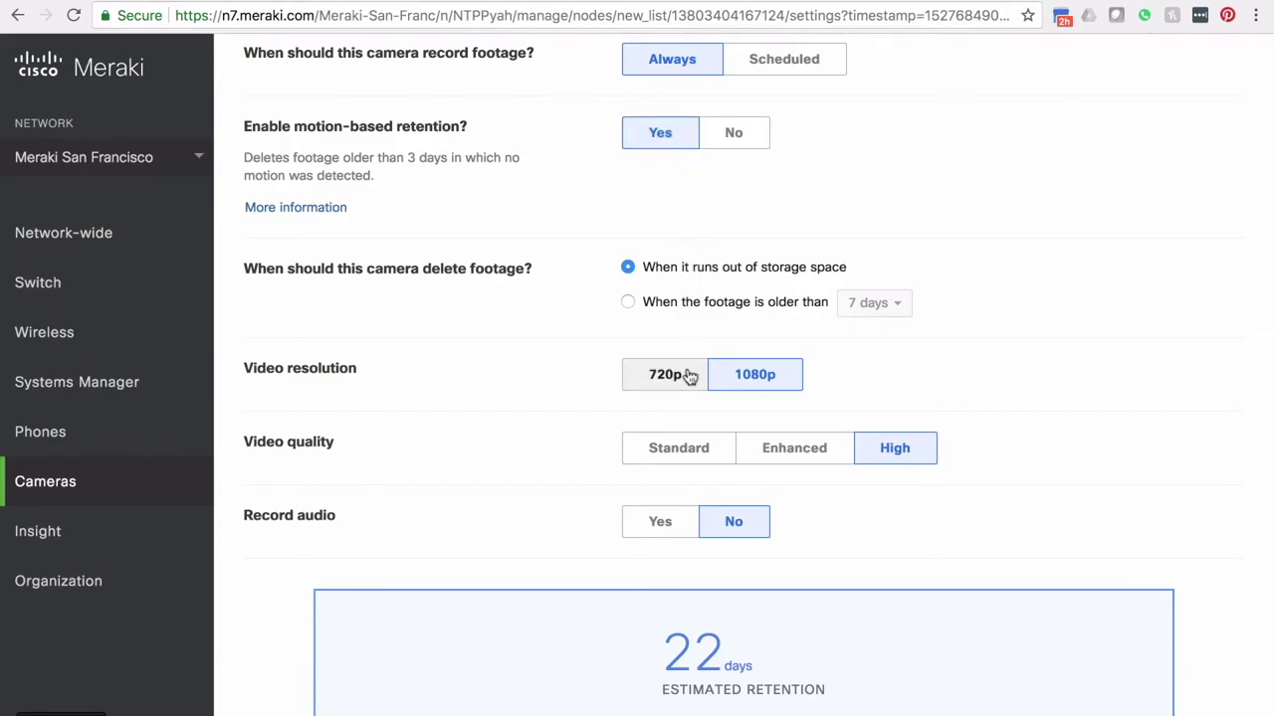
pyautogui.click(770, 386)
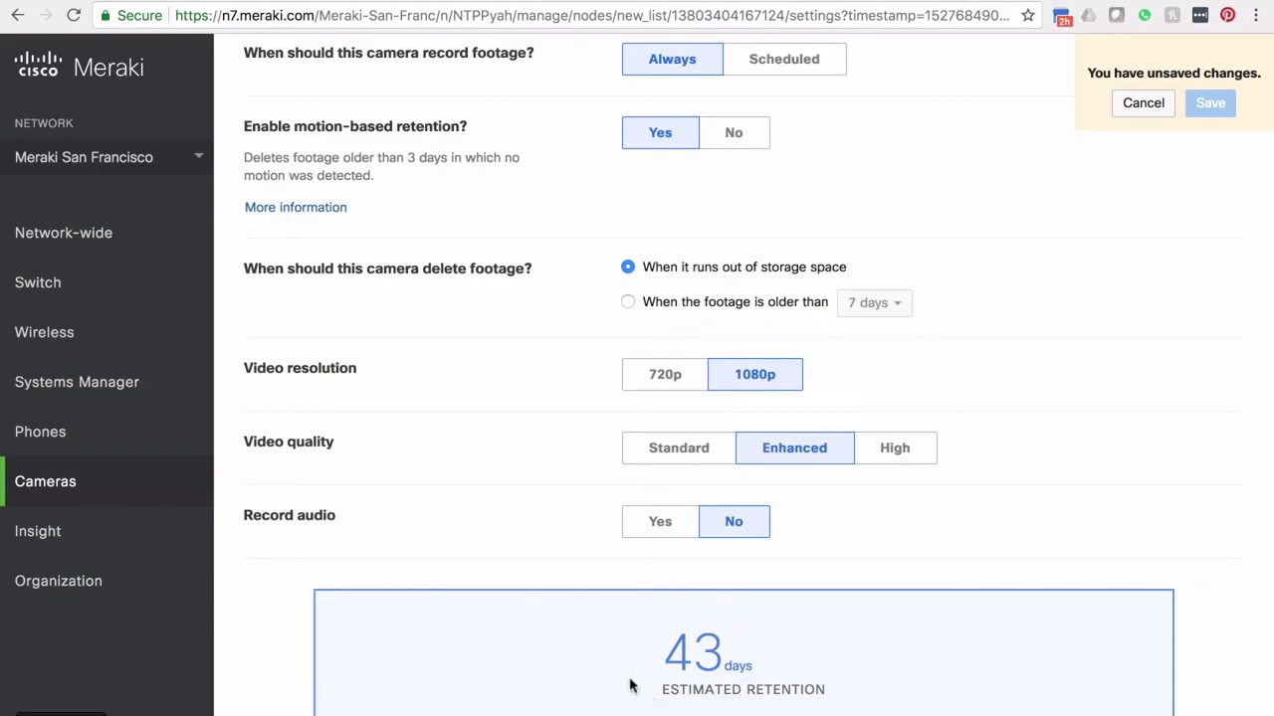
pyautogui.click(669, 388)
pyautogui.click(741, 388)
# Step: Try High, Enhanced and Standard quality and audio recording, then cancel all unsaved changes
pyautogui.click(869, 449)
pyautogui.click(744, 449)
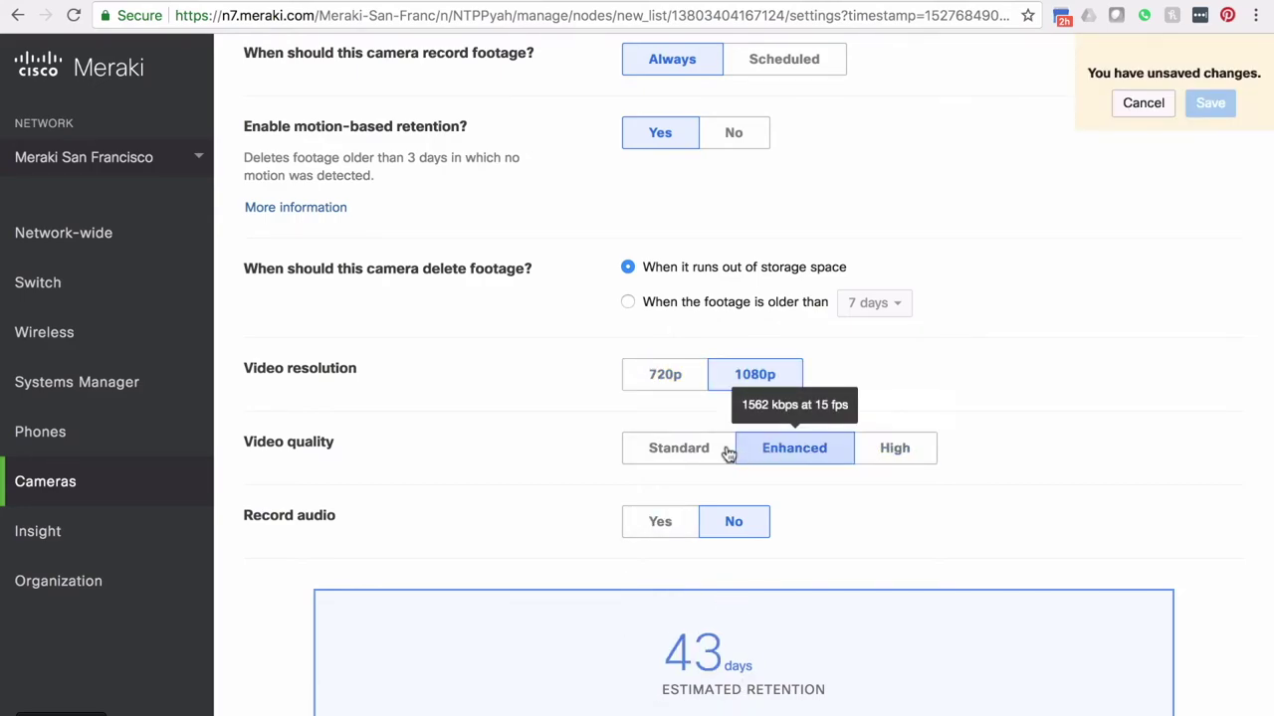
pyautogui.click(732, 450)
pyautogui.click(679, 513)
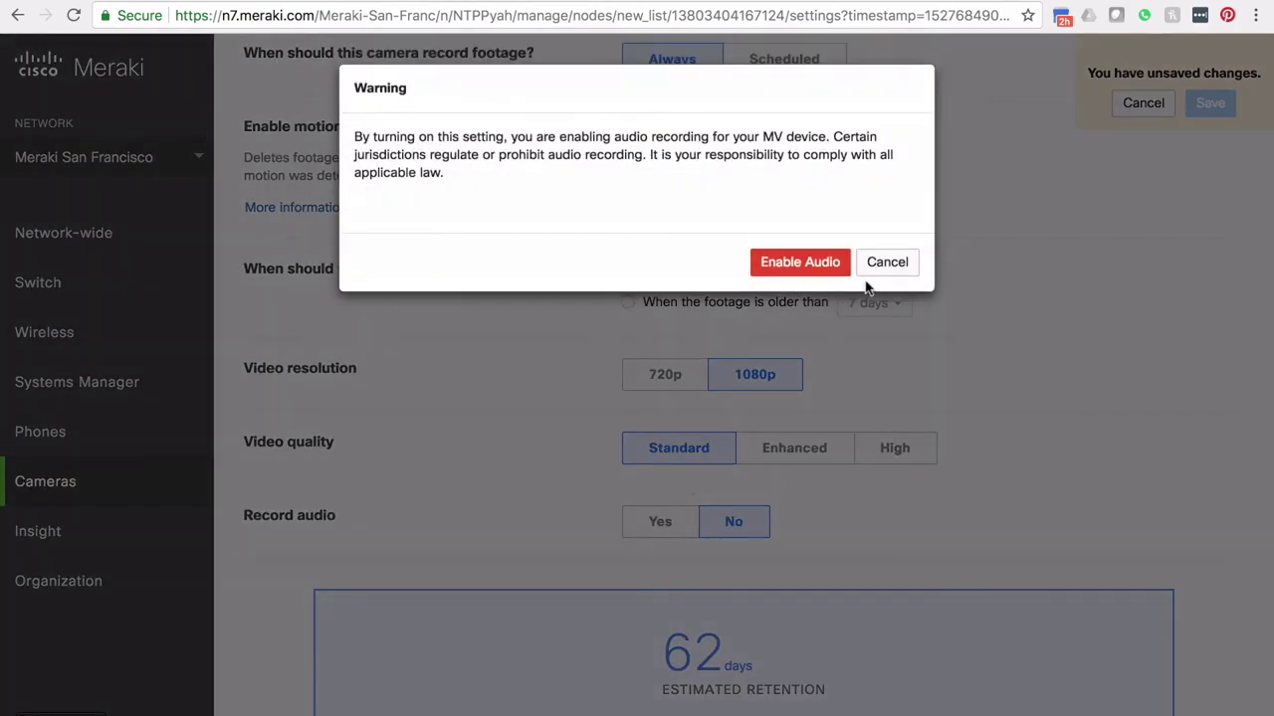
pyautogui.click(877, 267)
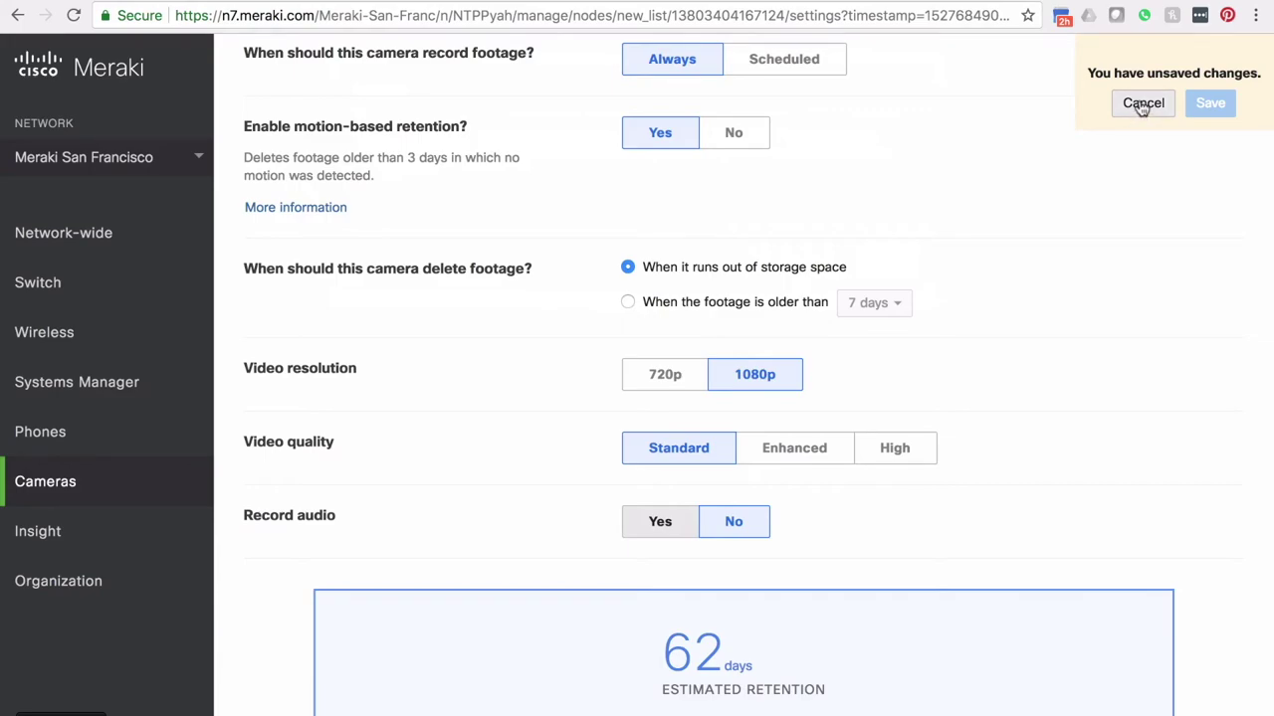
pyautogui.click(1142, 104)
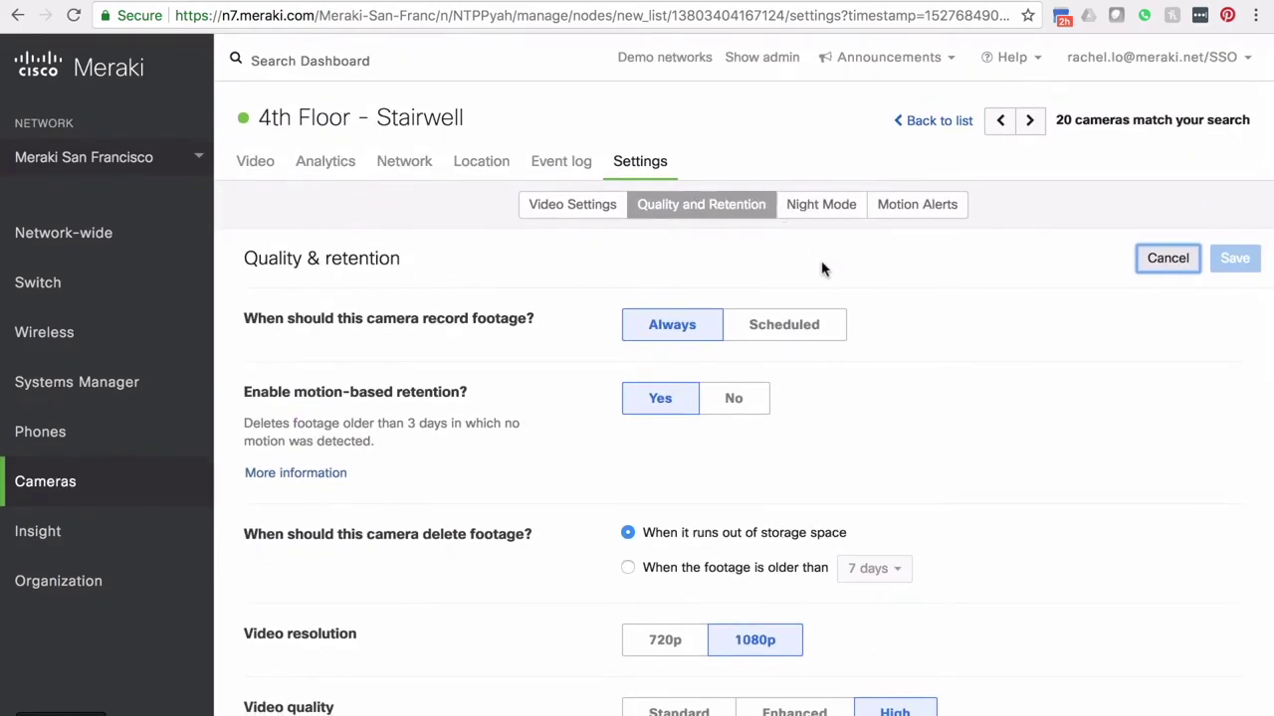
# Step: Open the Motion Alerts tab and review its weekend schedule, 1-second trigger and area of interest
pyautogui.click(919, 207)
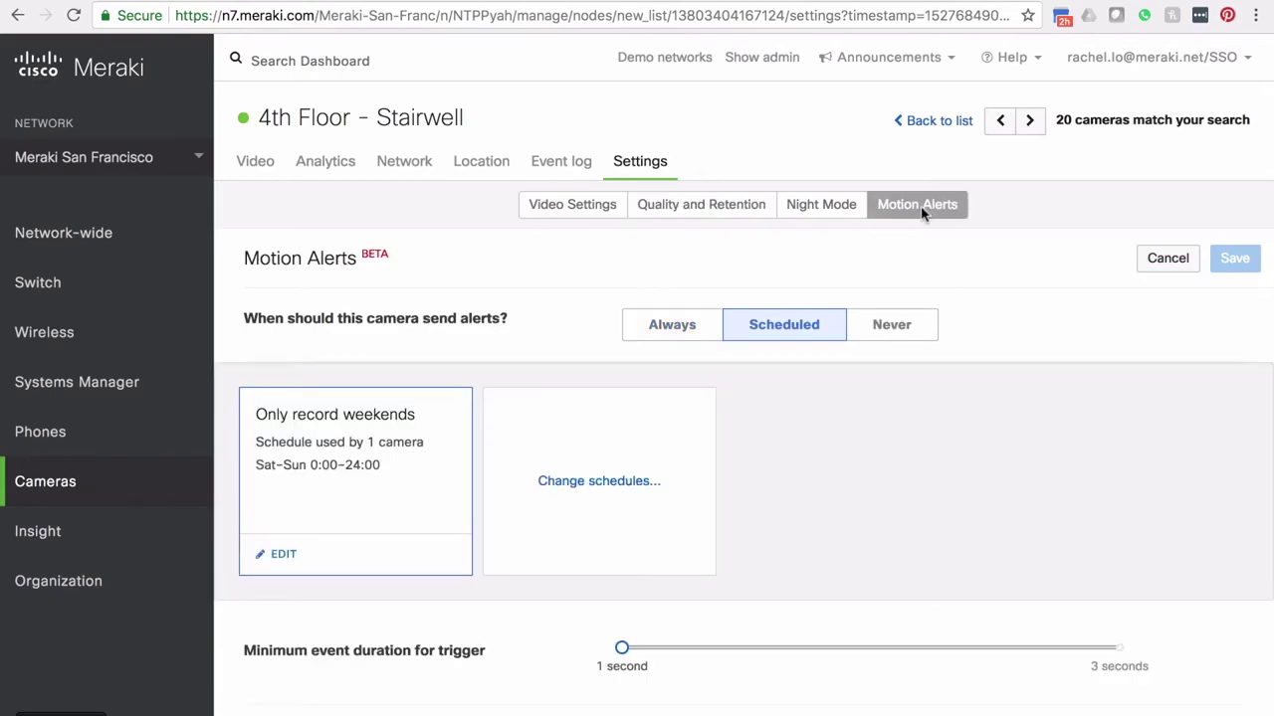
pyautogui.scroll(-3, 648, 435)
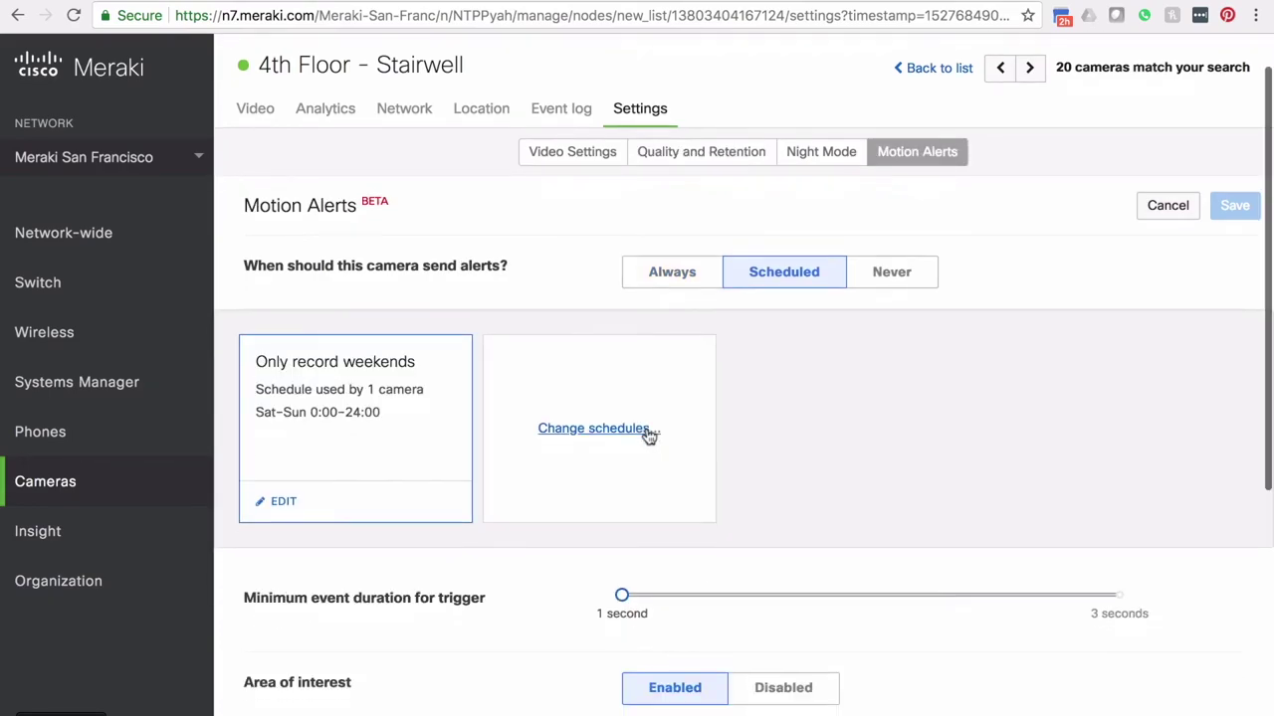
pyautogui.scroll(-5, 648, 434)
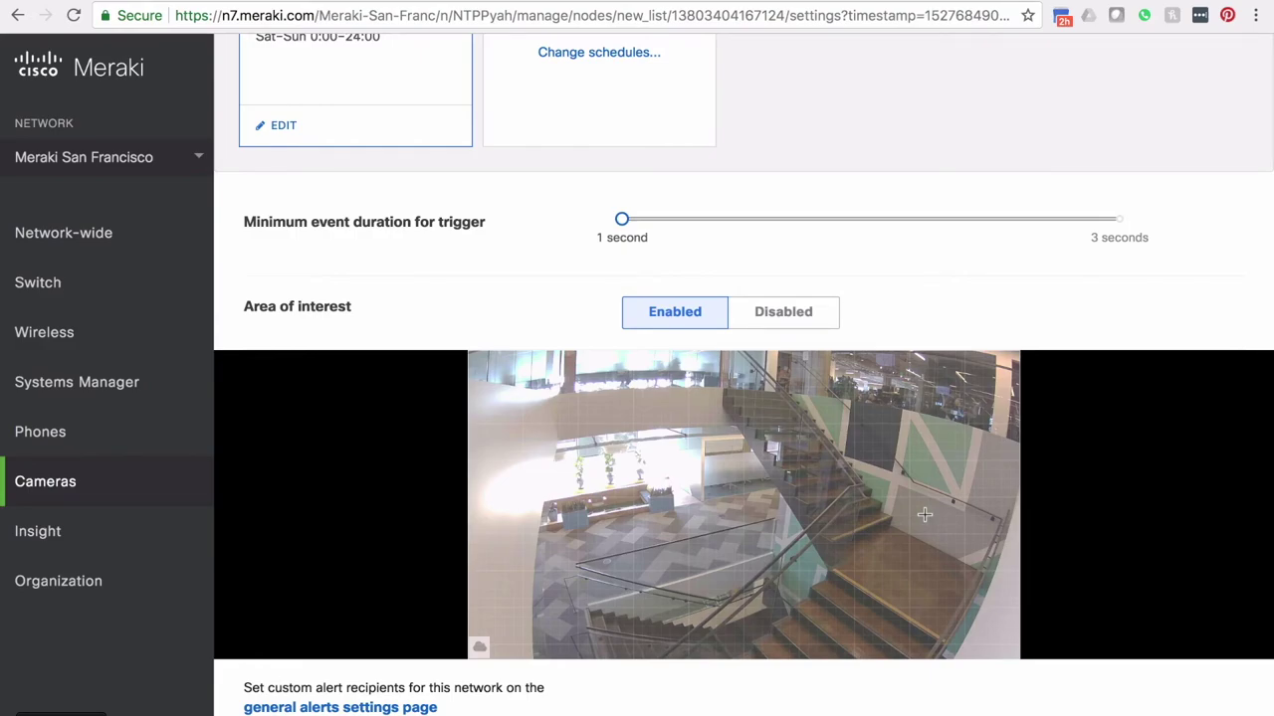
pyautogui.scroll(5, 881, 378)
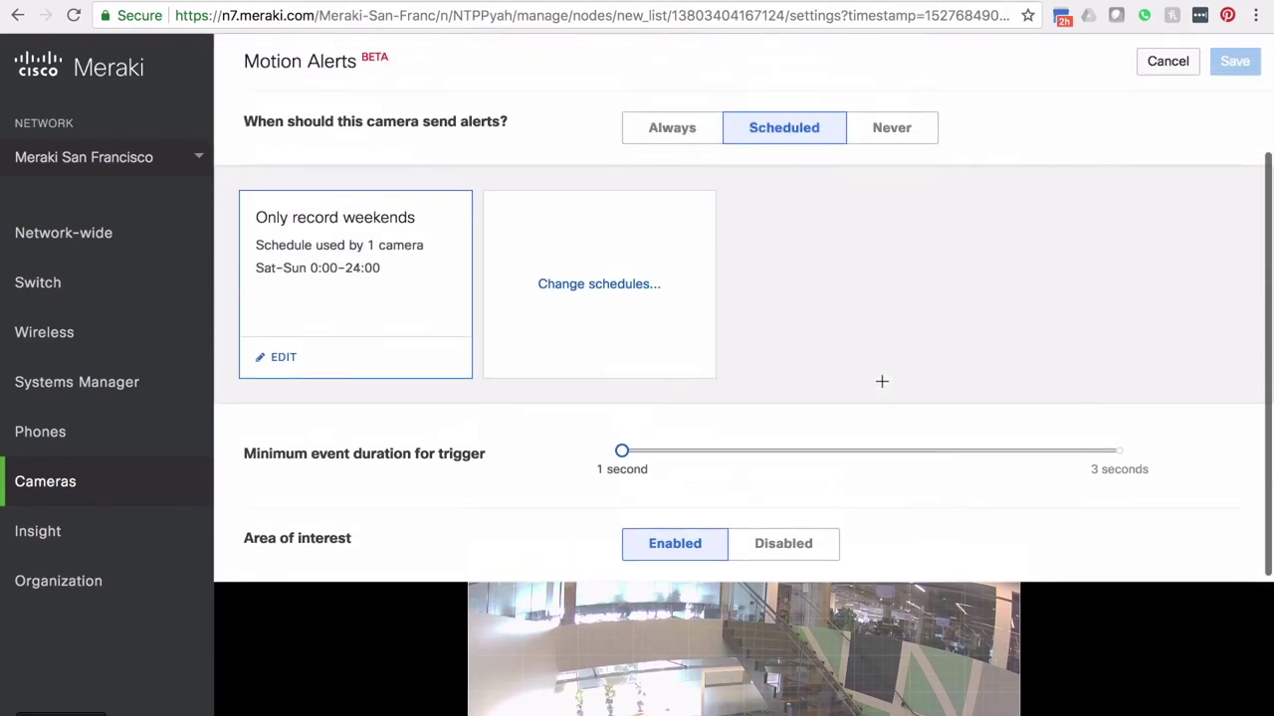
# Step: Start a new alert schedule with Monday alerts 00:00–06:30 and 18:00–24:00
pyautogui.click(654, 317)
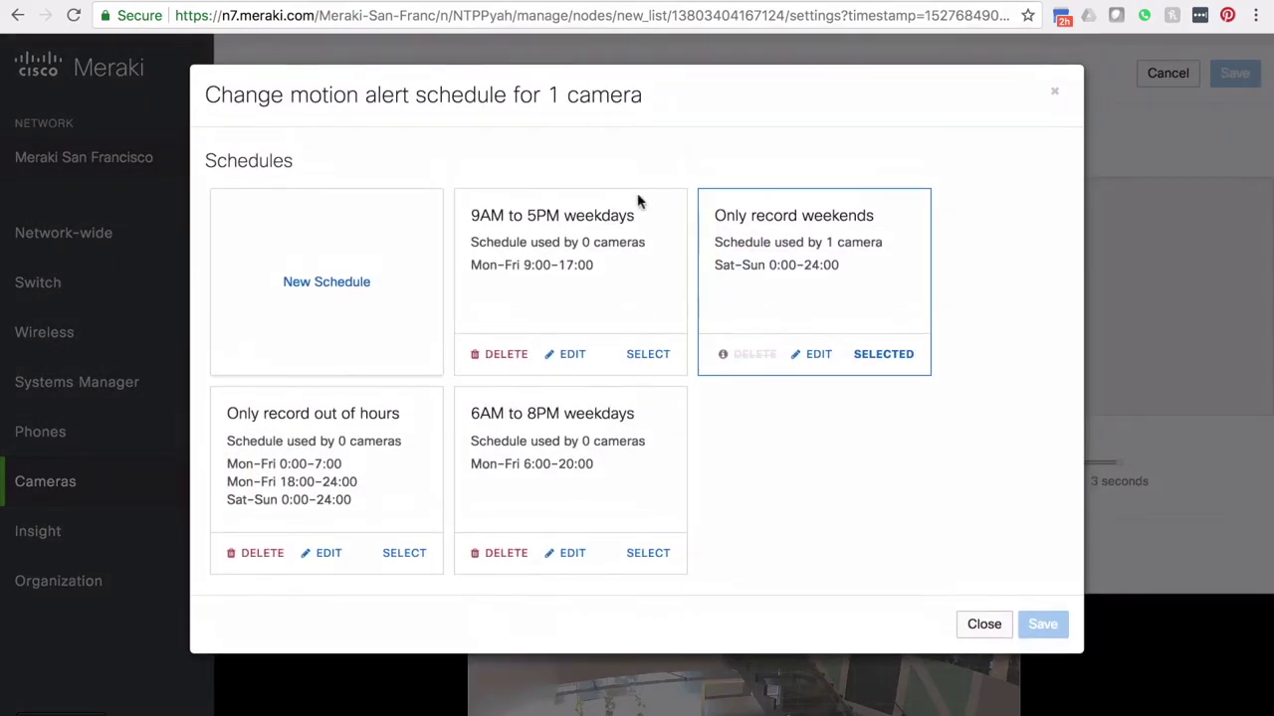
pyautogui.click(395, 268)
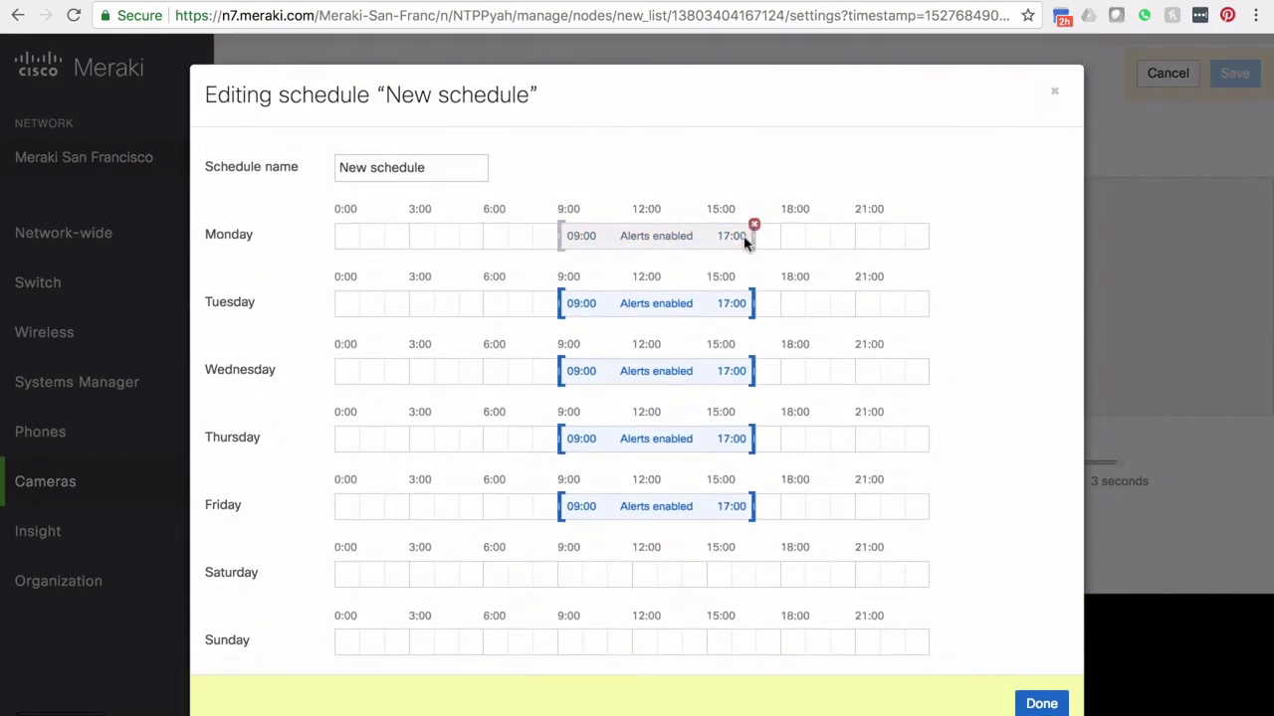
pyautogui.moveTo(754, 236); pyautogui.dragTo(953, 242)
pyautogui.moveTo(559, 235); pyautogui.dragTo(573, 237)
pyautogui.moveTo(702, 239); pyautogui.dragTo(779, 241)
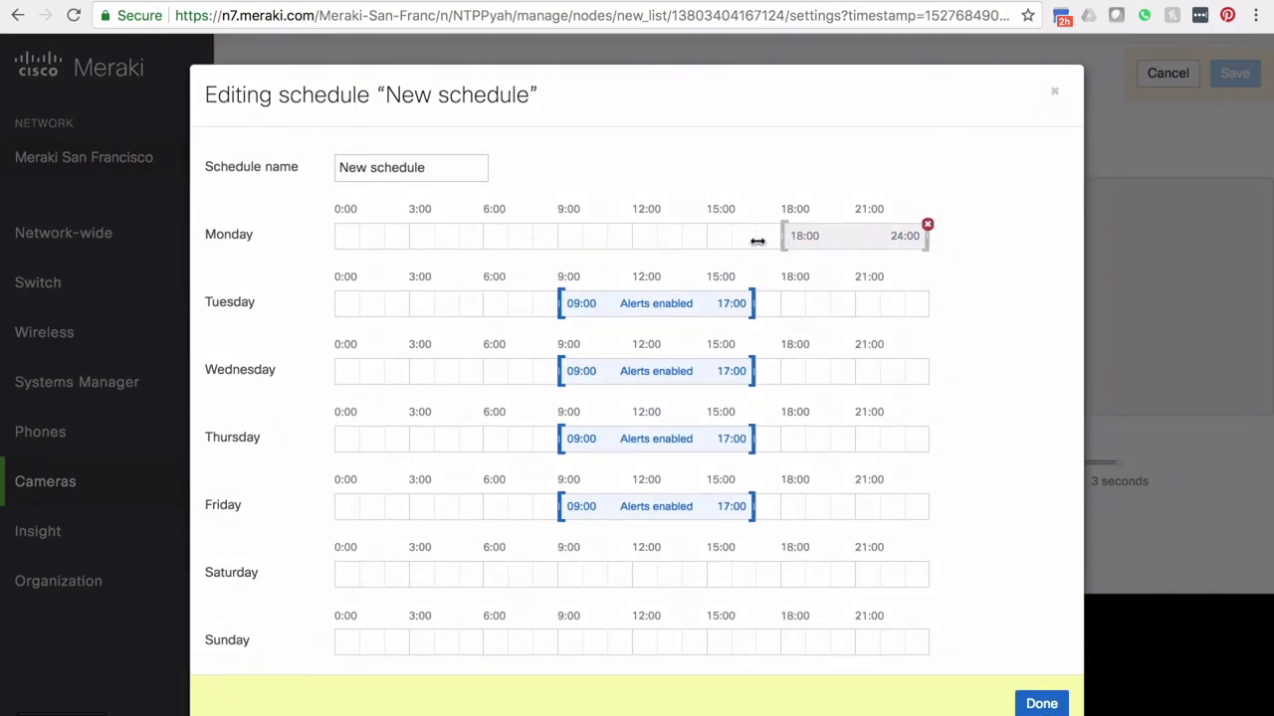
pyautogui.moveTo(348, 236); pyautogui.dragTo(489, 249)
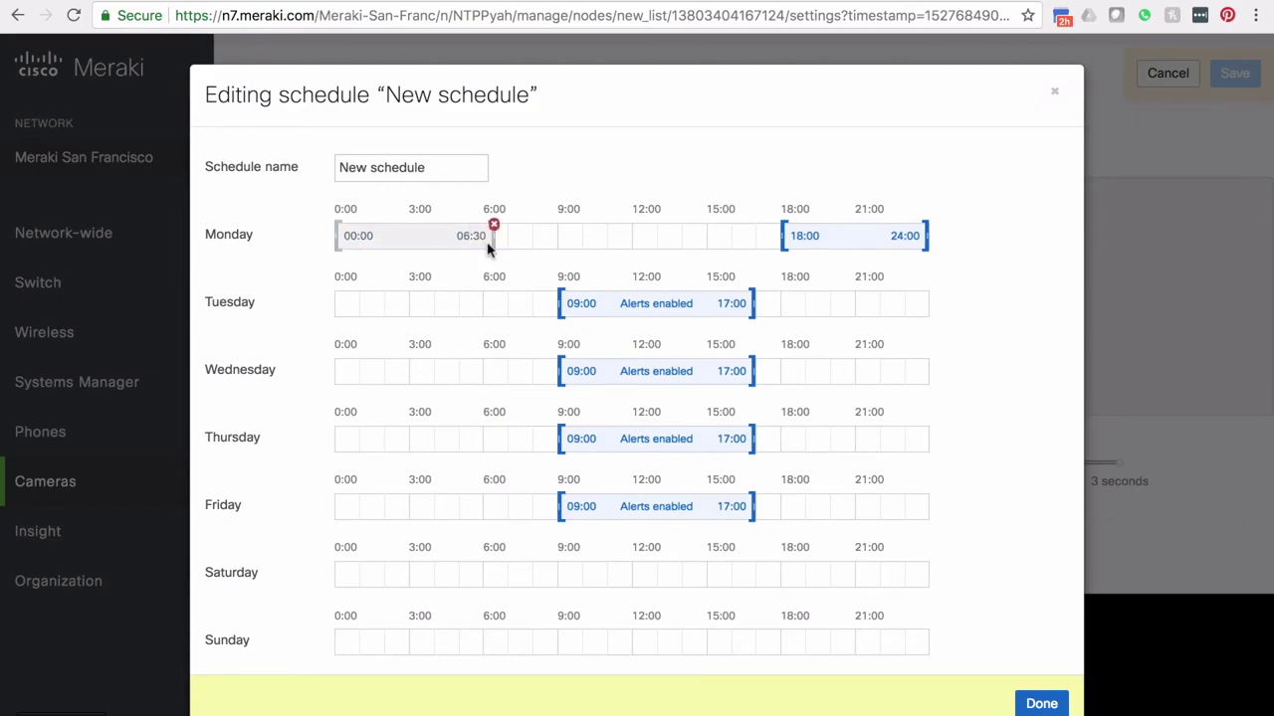
# Step: Give Tuesday the same 00:00–06:30 and 18:00–24:00 alerts, then close the editor unsaved
pyautogui.moveTo(756, 302); pyautogui.dragTo(1001, 305)
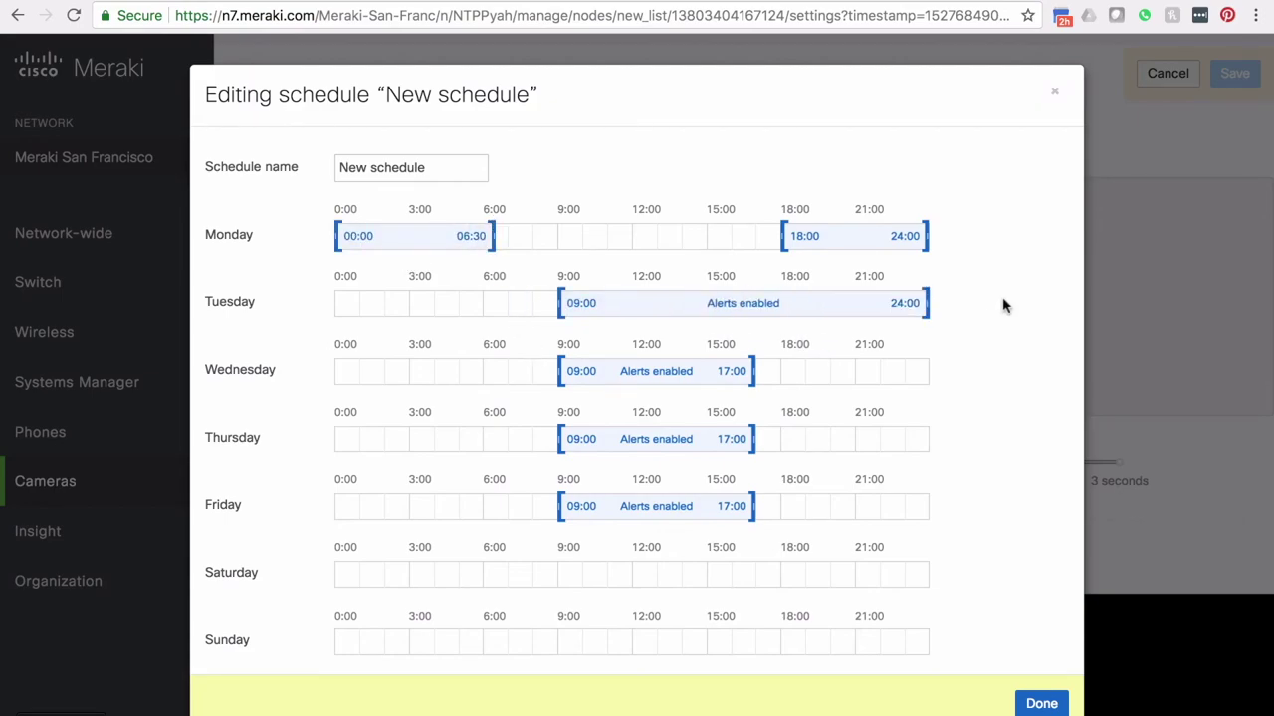
pyautogui.moveTo(561, 302); pyautogui.dragTo(609, 303)
pyautogui.moveTo(738, 305); pyautogui.dragTo(783, 303)
pyautogui.moveTo(360, 312); pyautogui.dragTo(491, 302)
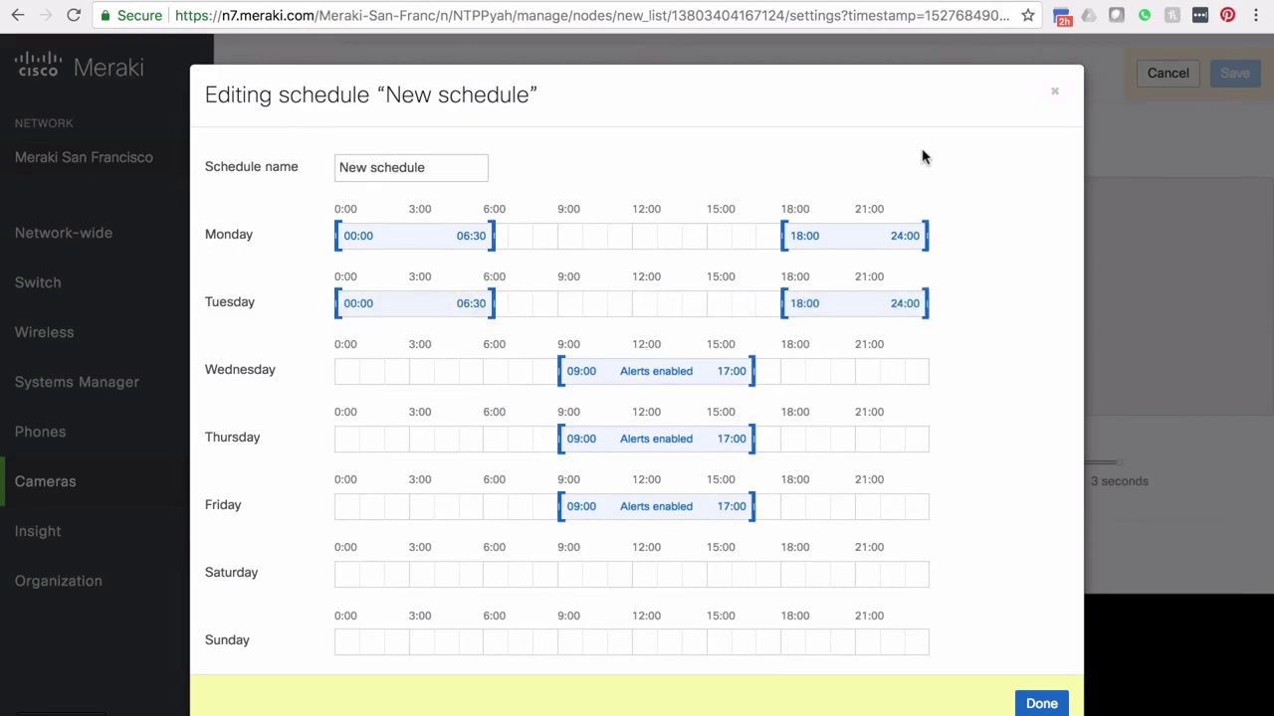
pyautogui.click(1053, 91)
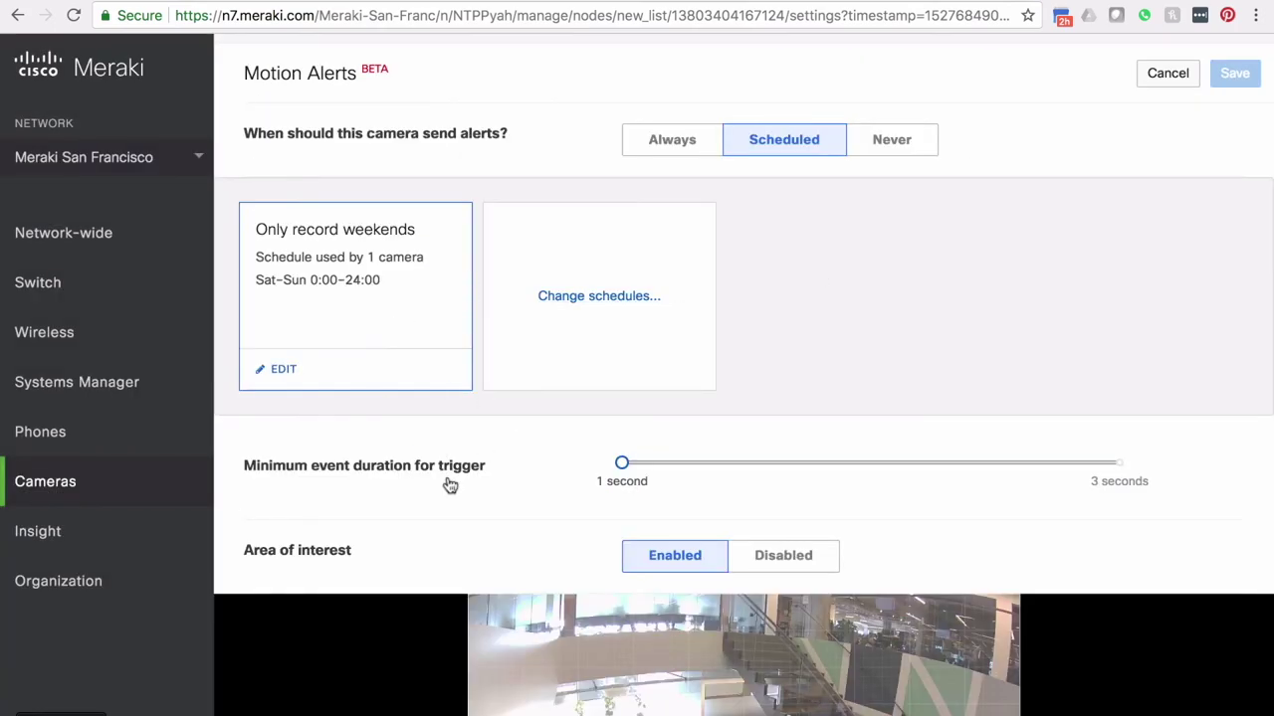
pyautogui.scroll(-1, 447, 483)
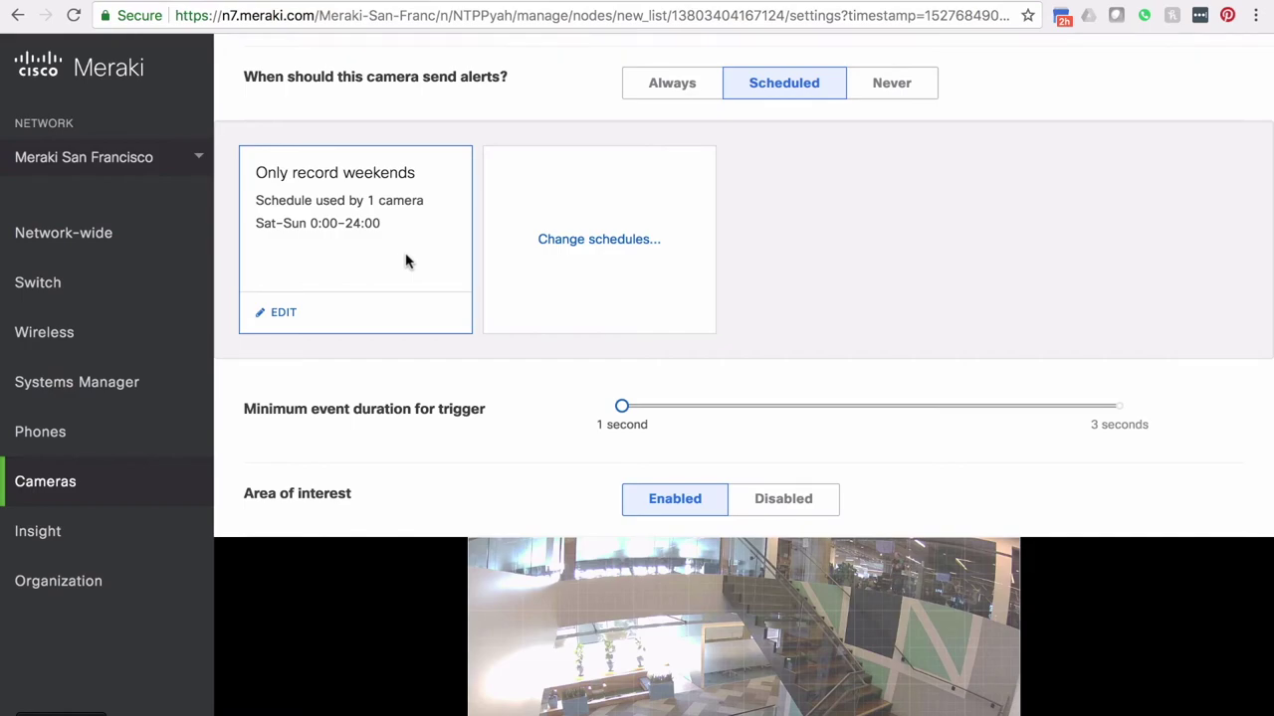
# Step: Lengthen the stairwell camera's minimum event duration to midway between 1 and 3 seconds
pyautogui.scroll(-1, 535, 518)
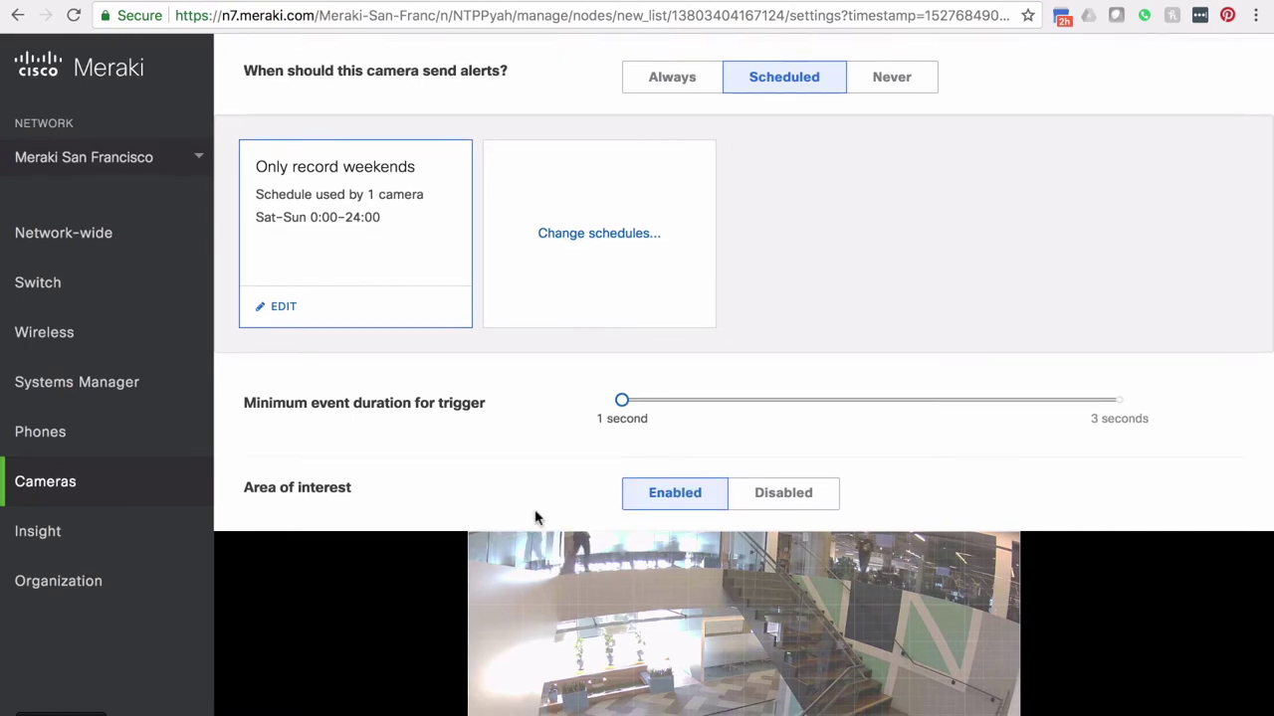
pyautogui.scroll(-2, 535, 518)
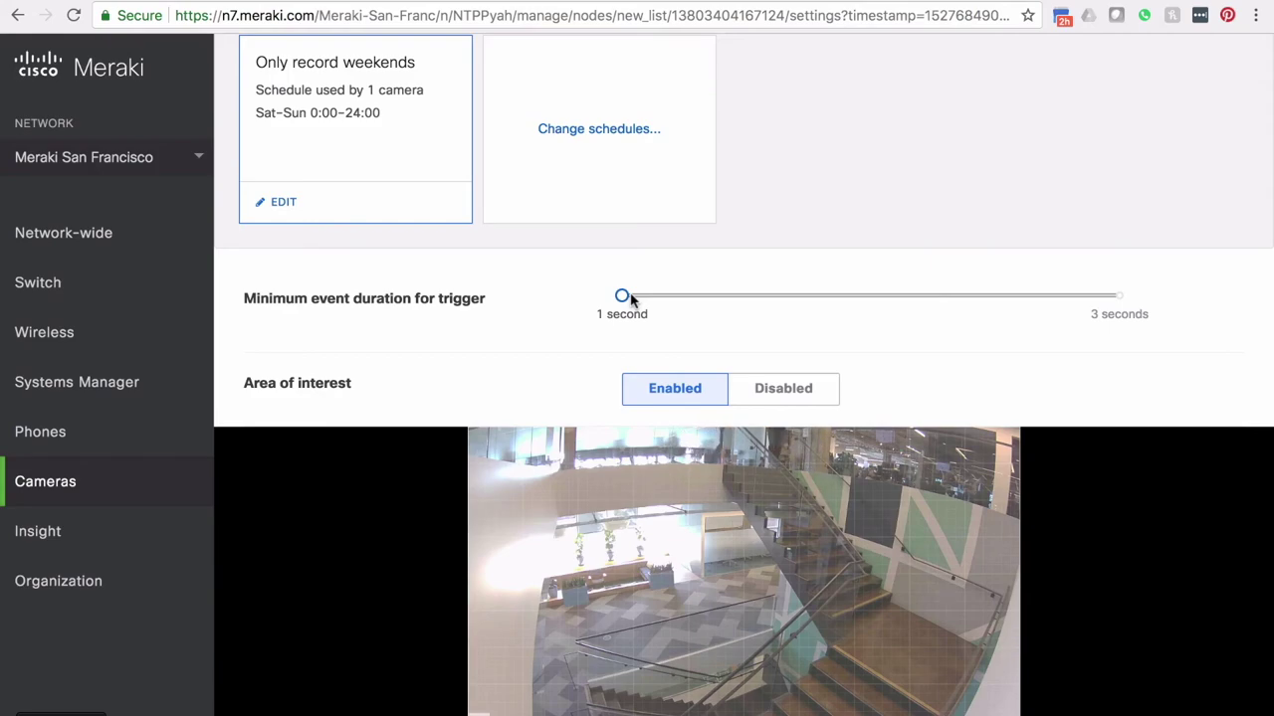
pyautogui.moveTo(623, 297); pyautogui.dragTo(884, 315)
# Step: Draw an area-of-interest box over the stair landing, then discard the unsaved motion alert changes
pyautogui.scroll(-3, 892, 349)
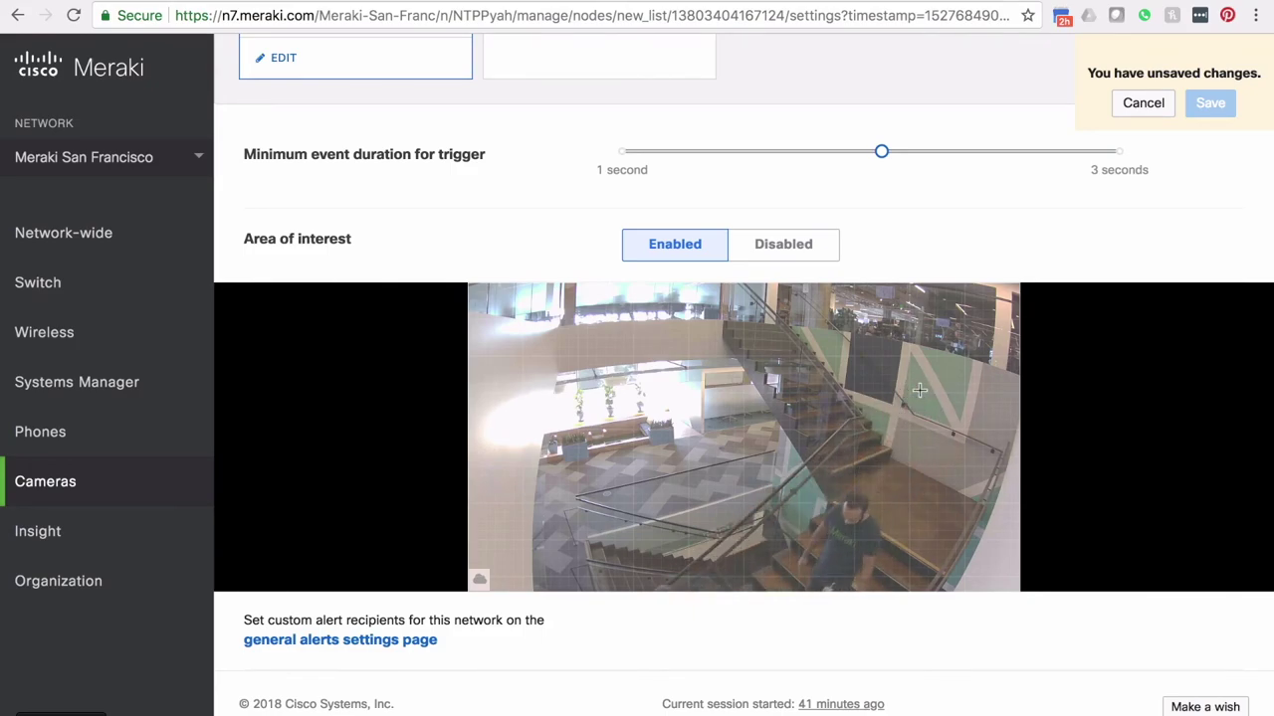
pyautogui.moveTo(882, 375); pyautogui.dragTo(973, 482)
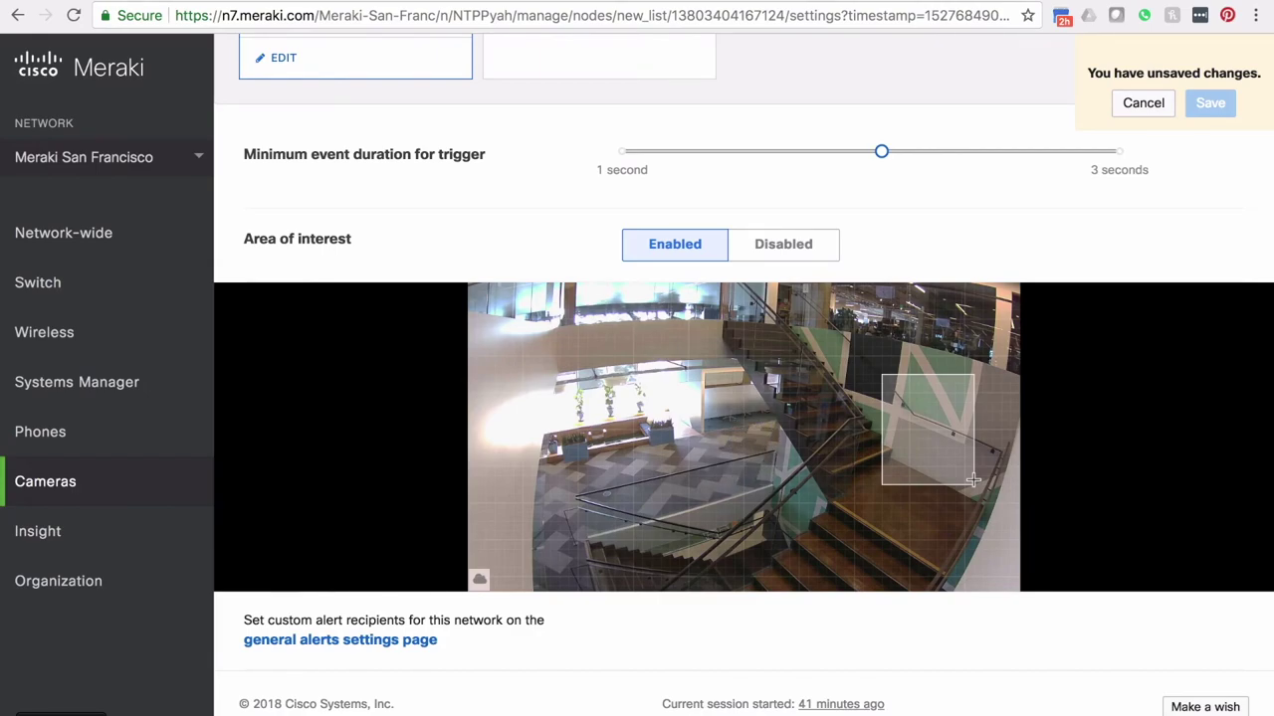
pyautogui.scroll(5, 932, 210)
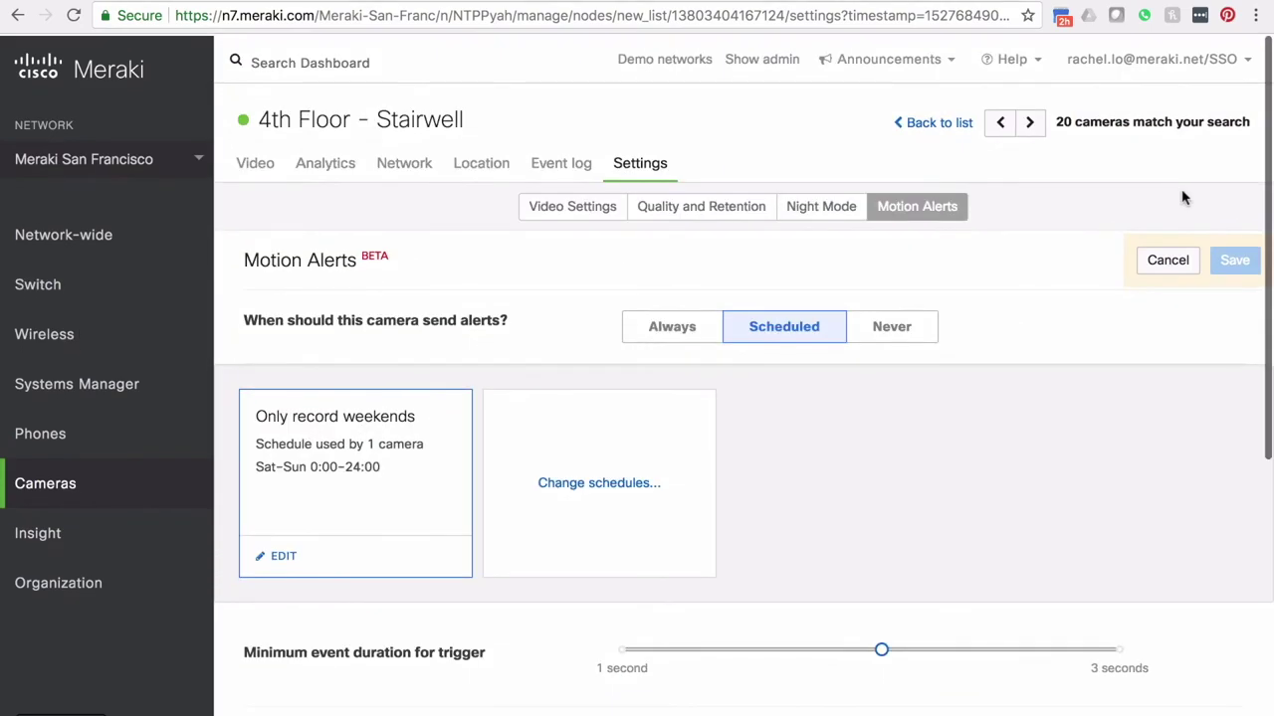
pyautogui.click(1169, 259)
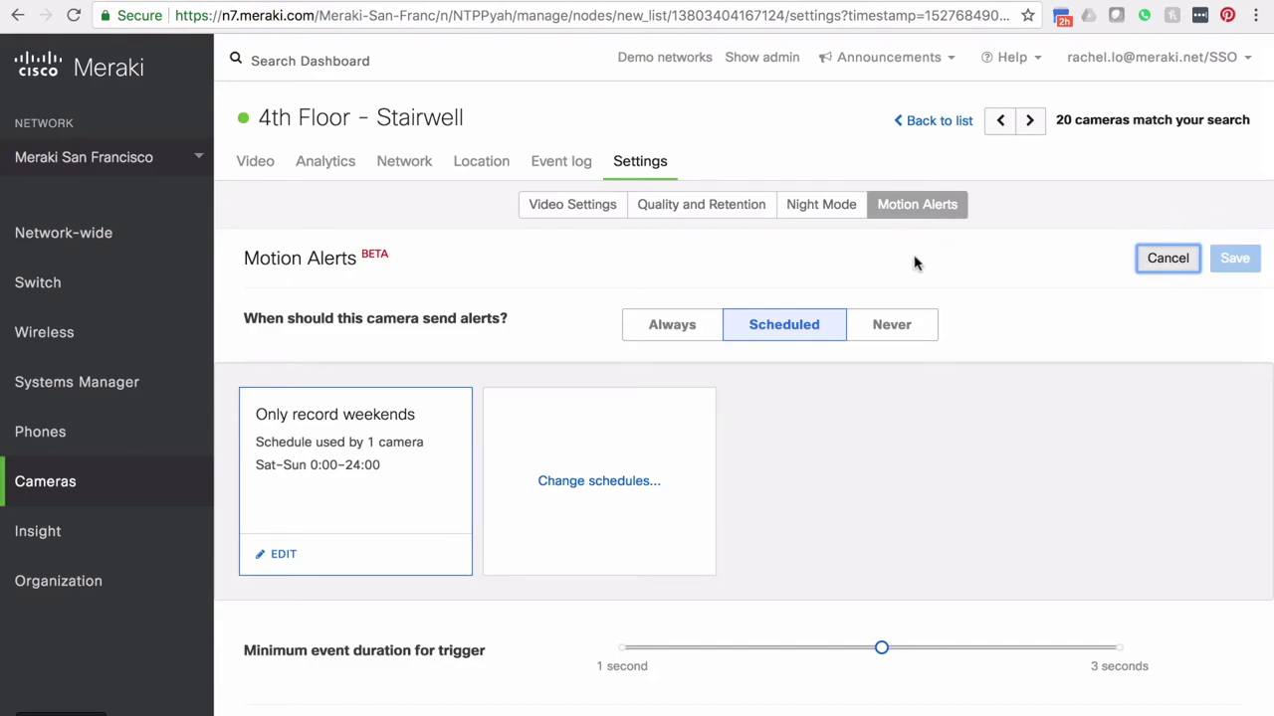
# Step: Open the Cameras Video wall page
pyautogui.moveTo(105, 482)
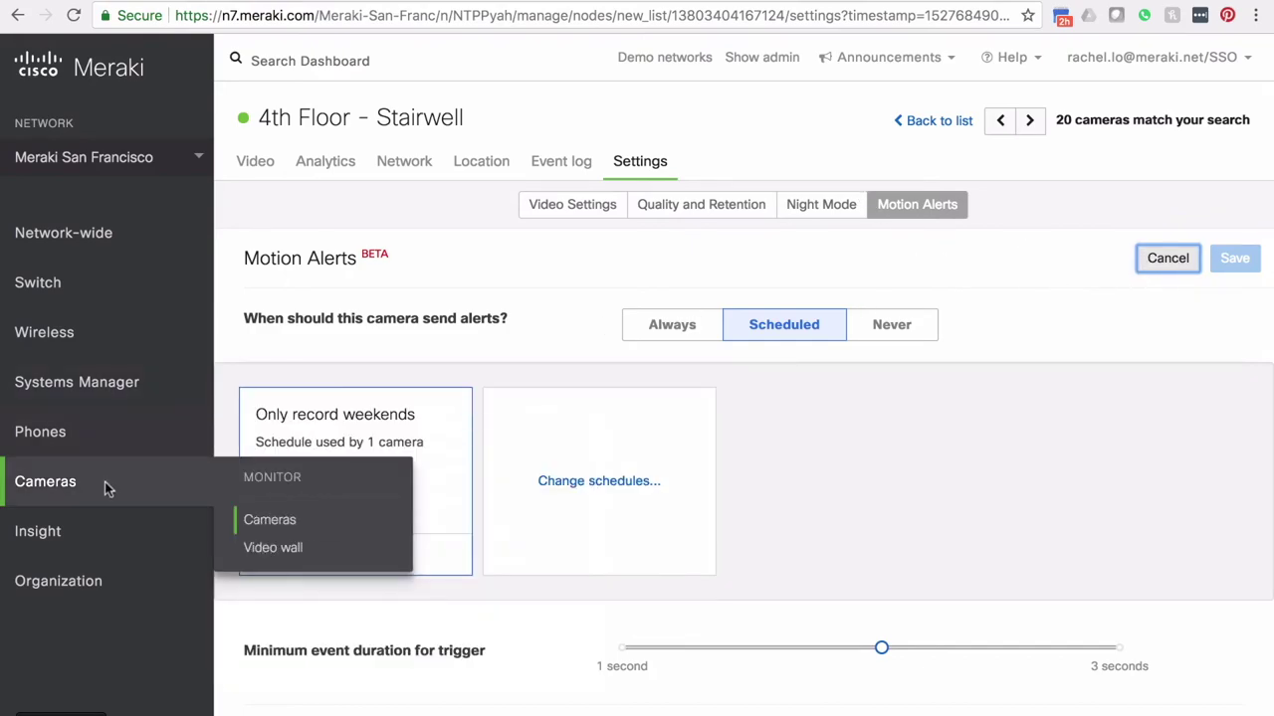
pyautogui.click(269, 555)
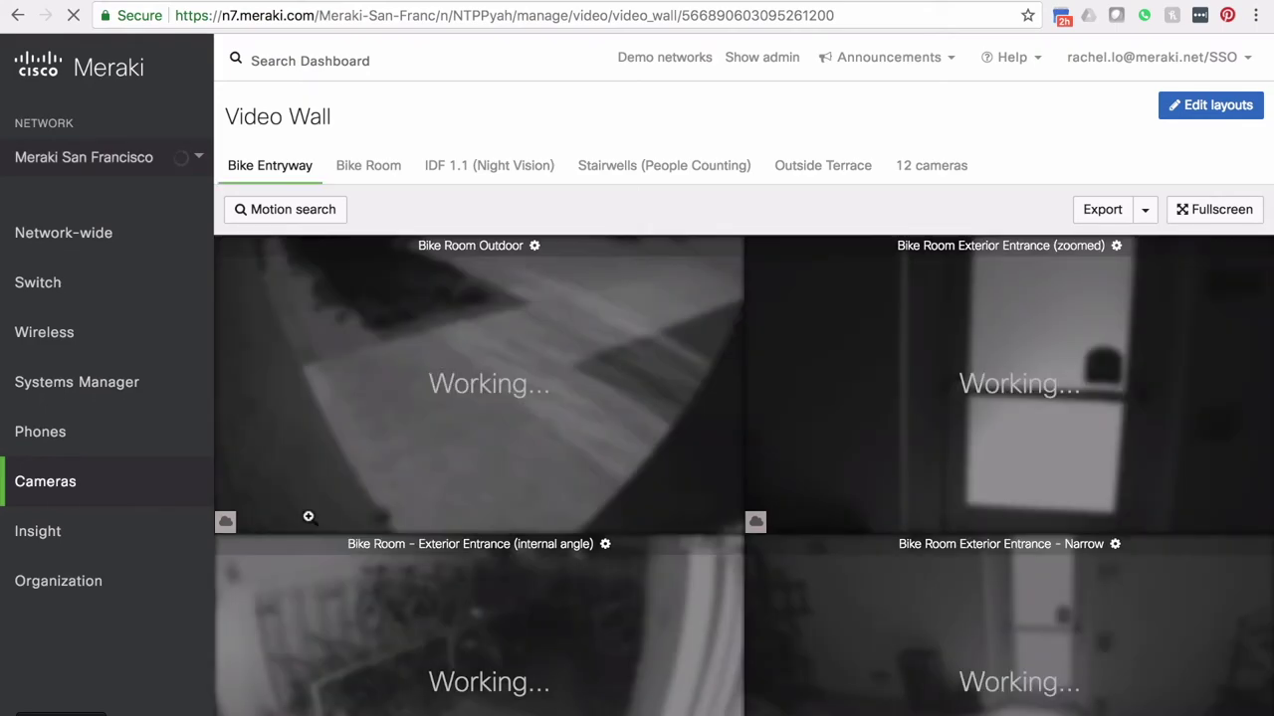
pyautogui.scroll(-3, 309, 517)
pyautogui.scroll(2, 308, 516)
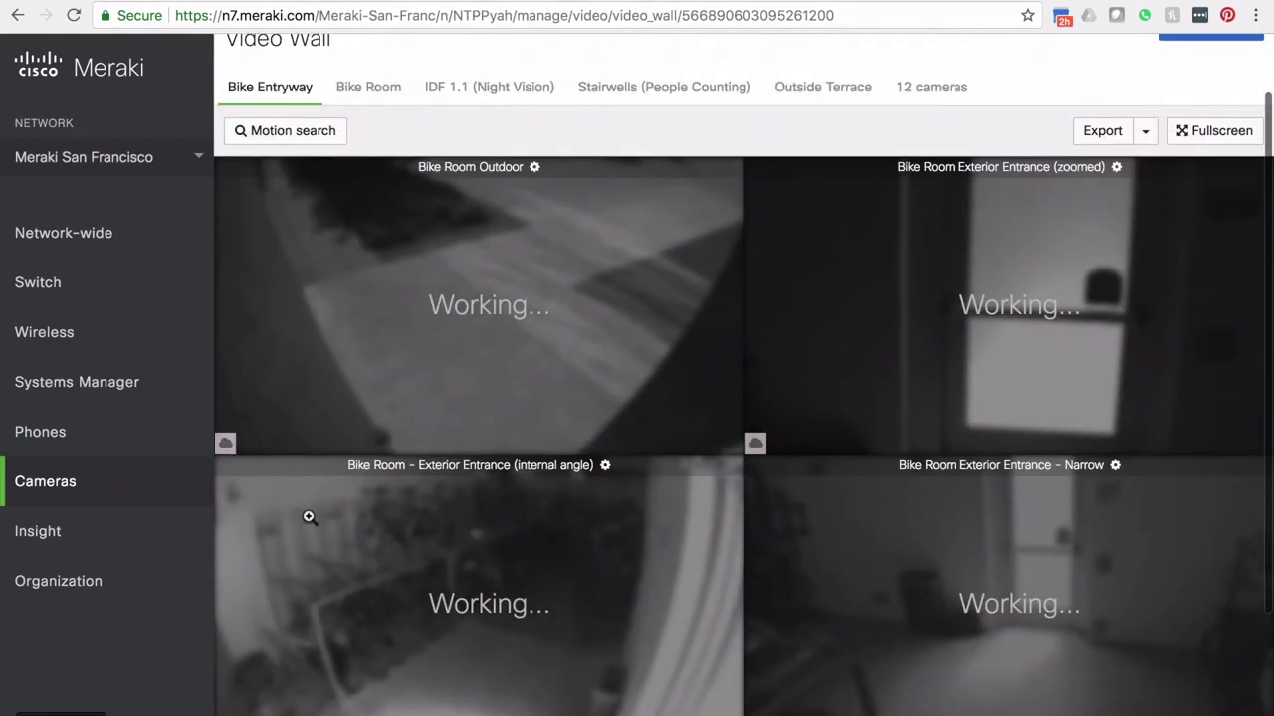
pyautogui.scroll(2, 1011, 309)
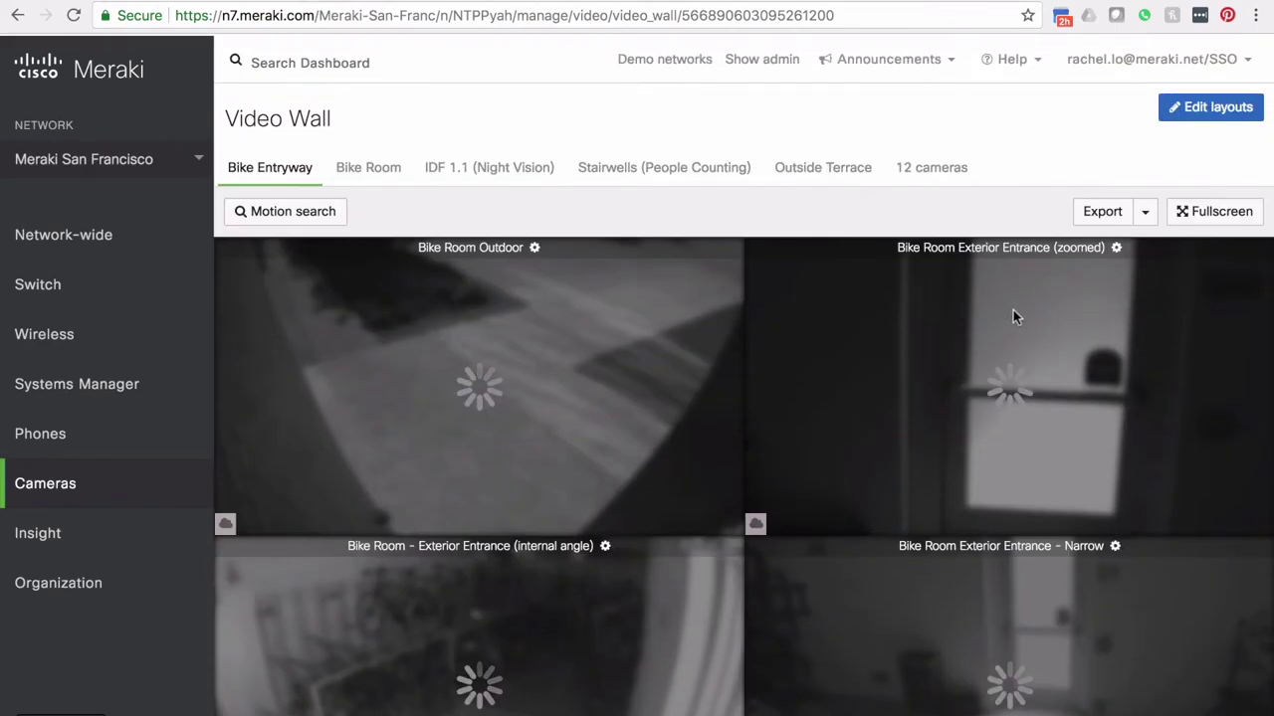
# Step: Browse the Bike Room, IDF 1.1, Stairwells, Outside Terrace and 12 cameras layouts, then edit Outside Terrace
pyautogui.click(381, 171)
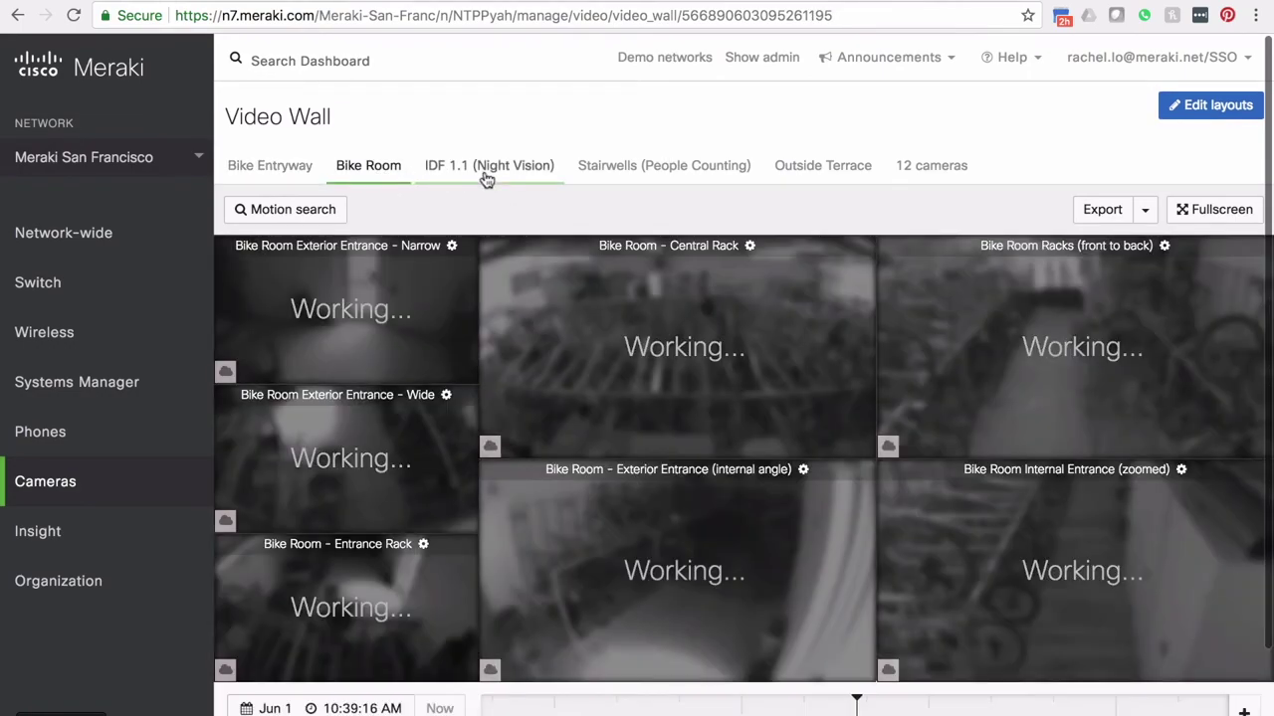
pyautogui.click(483, 175)
pyautogui.click(693, 171)
pyautogui.click(830, 168)
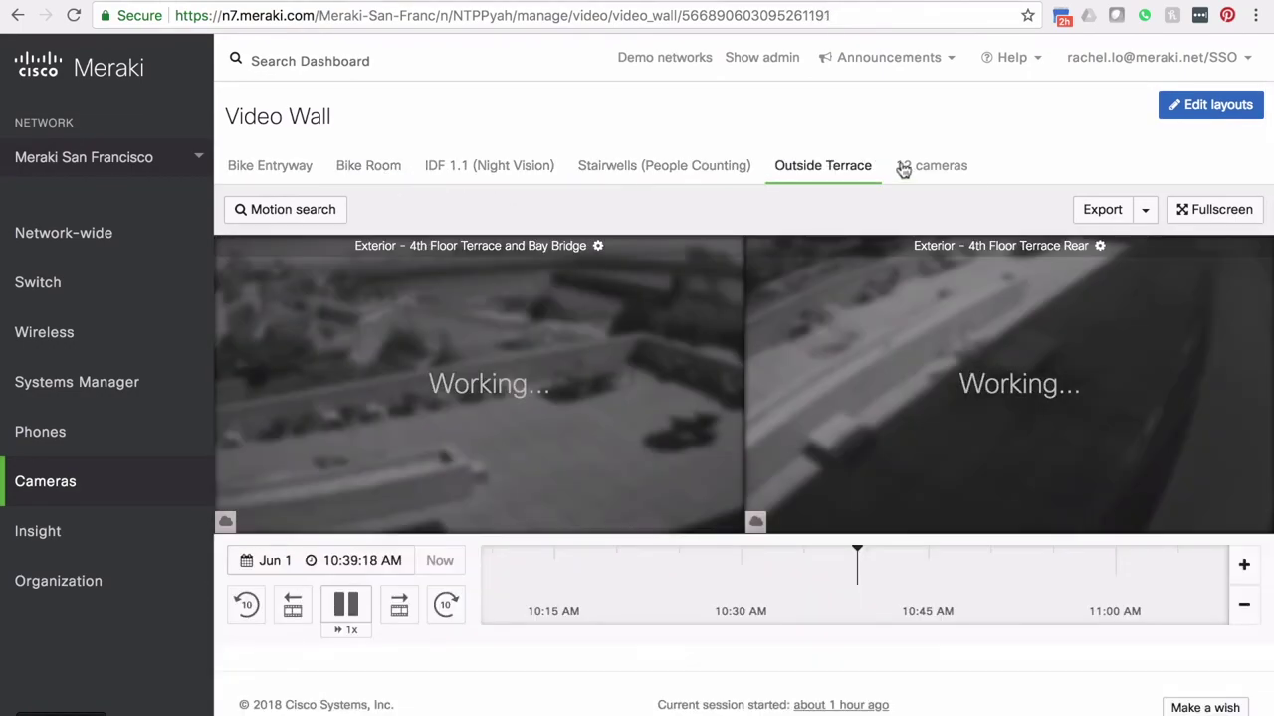
pyautogui.click(925, 167)
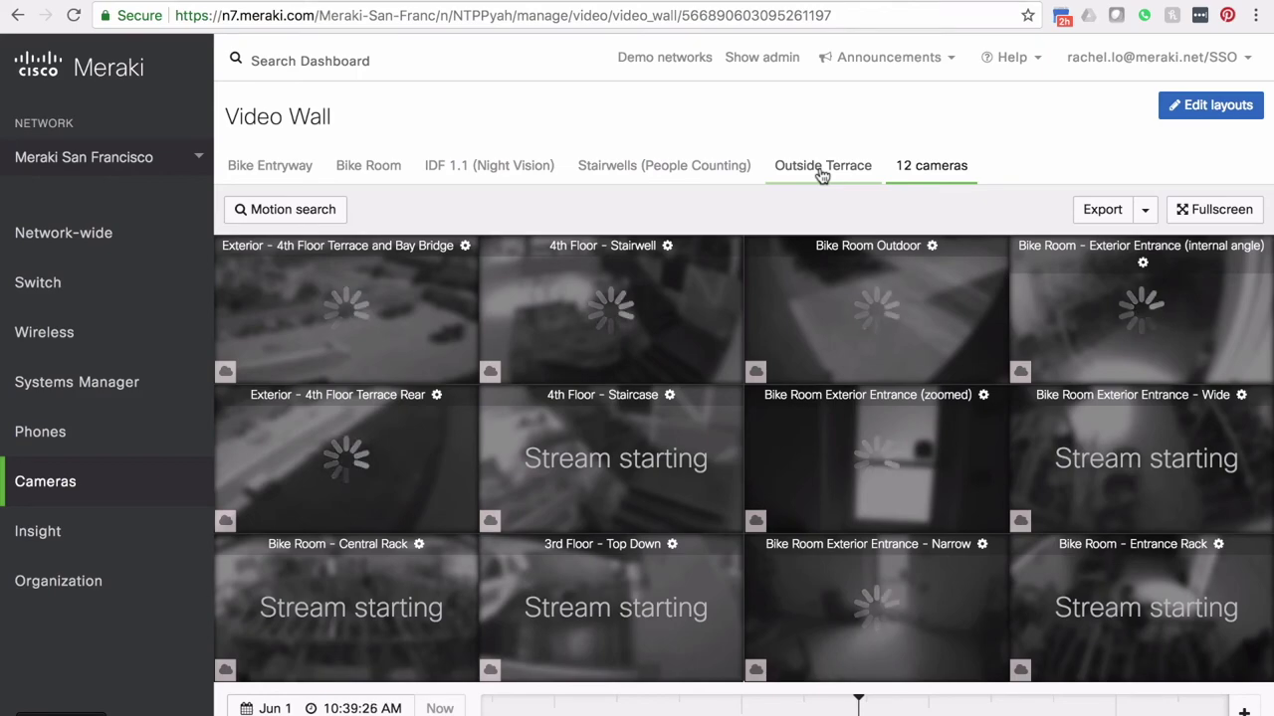
pyautogui.click(822, 175)
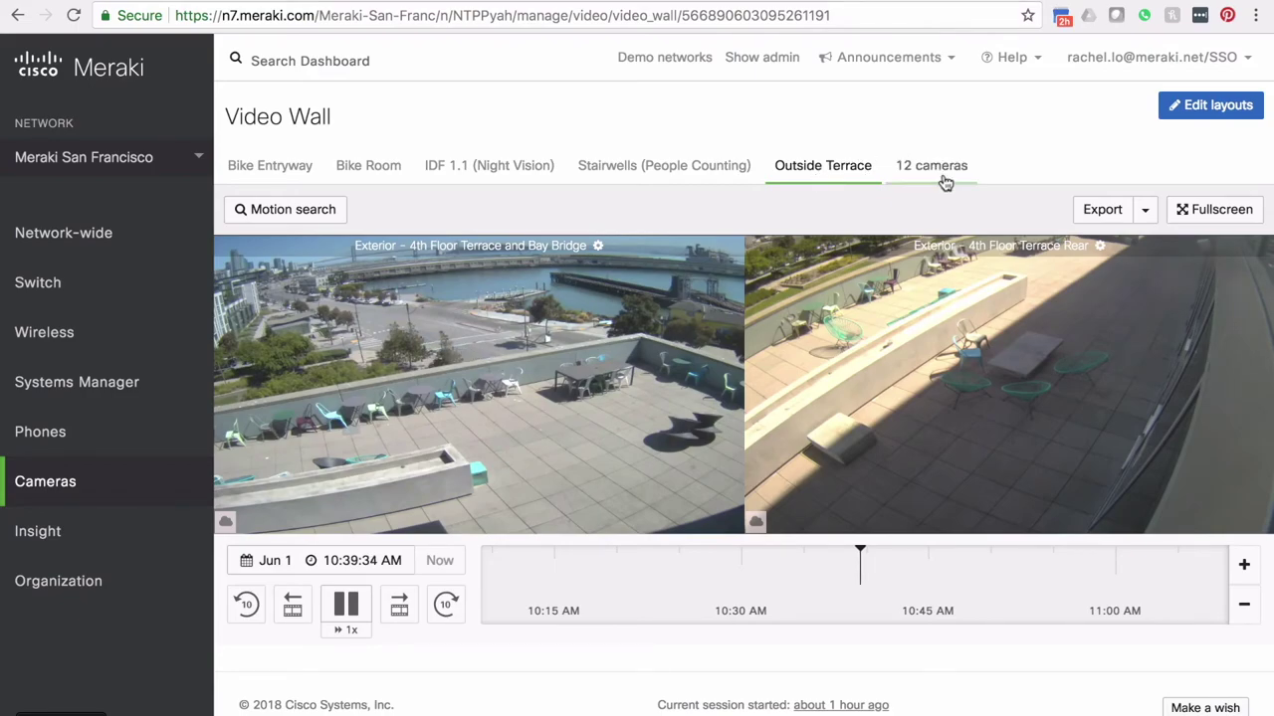
pyautogui.click(1193, 116)
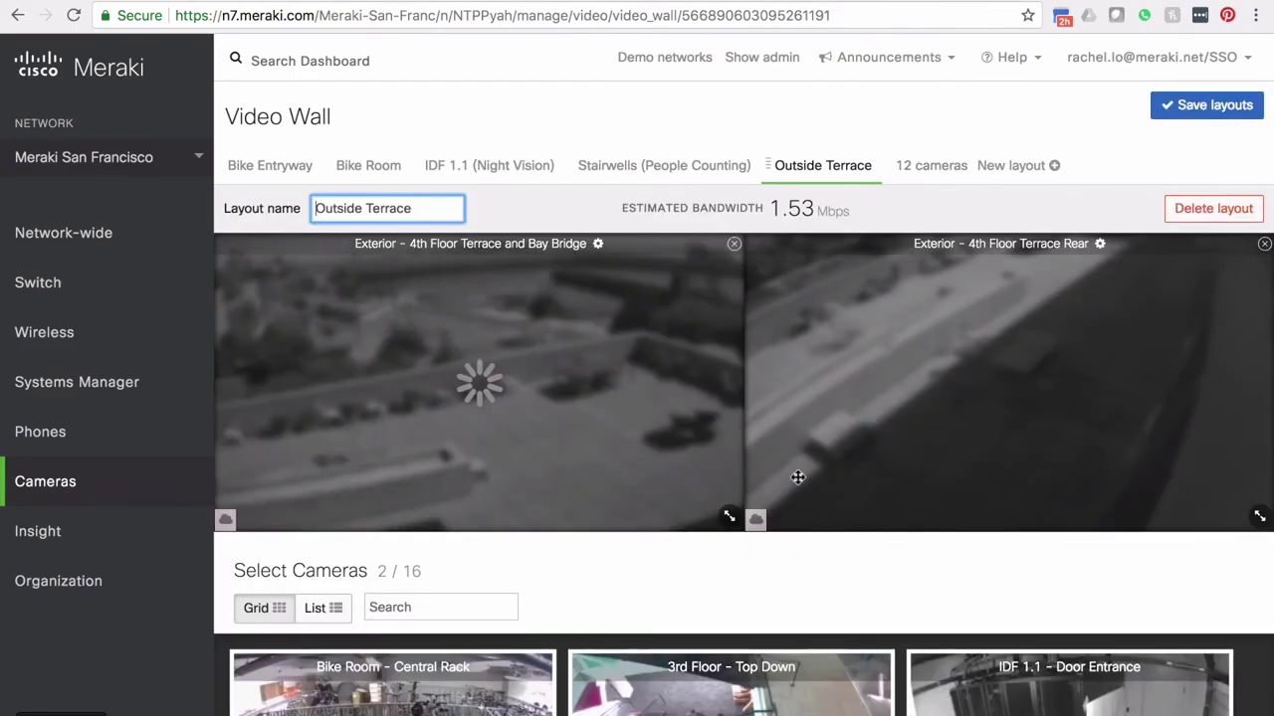
# Step: Add 3rd Floor – Top Down, Bike Room – Central Rack, Exterior Entrance (zoomed) and (internal angle) cameras
pyautogui.scroll(-4, 772, 542)
pyautogui.click(772, 545)
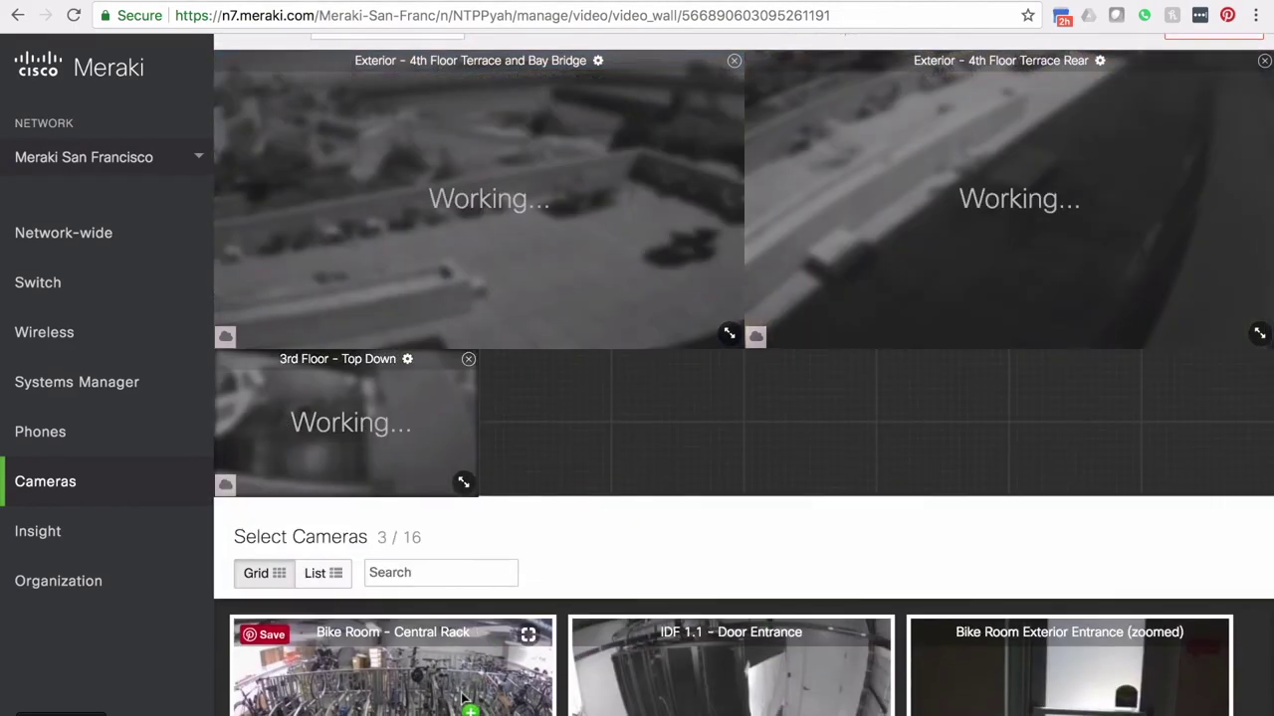
pyautogui.scroll(-2, 469, 646)
pyautogui.click(470, 647)
pyautogui.click(713, 631)
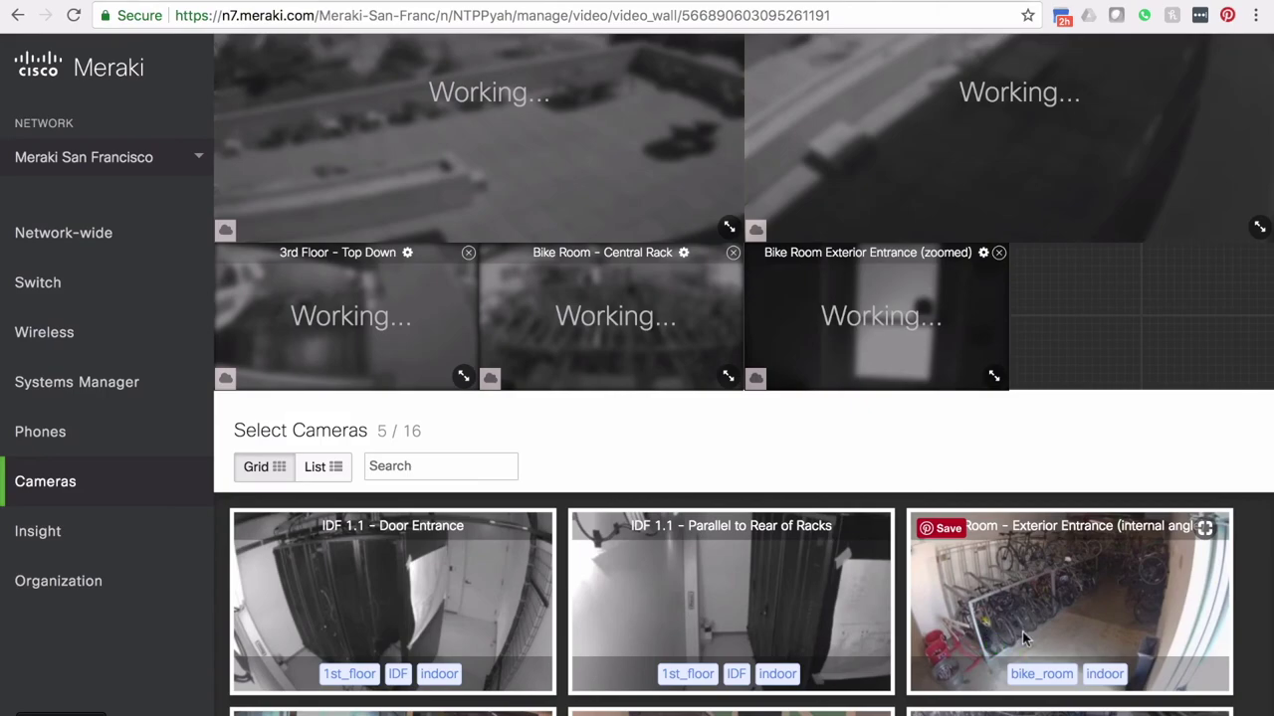
pyautogui.click(907, 617)
pyautogui.scroll(5, 995, 432)
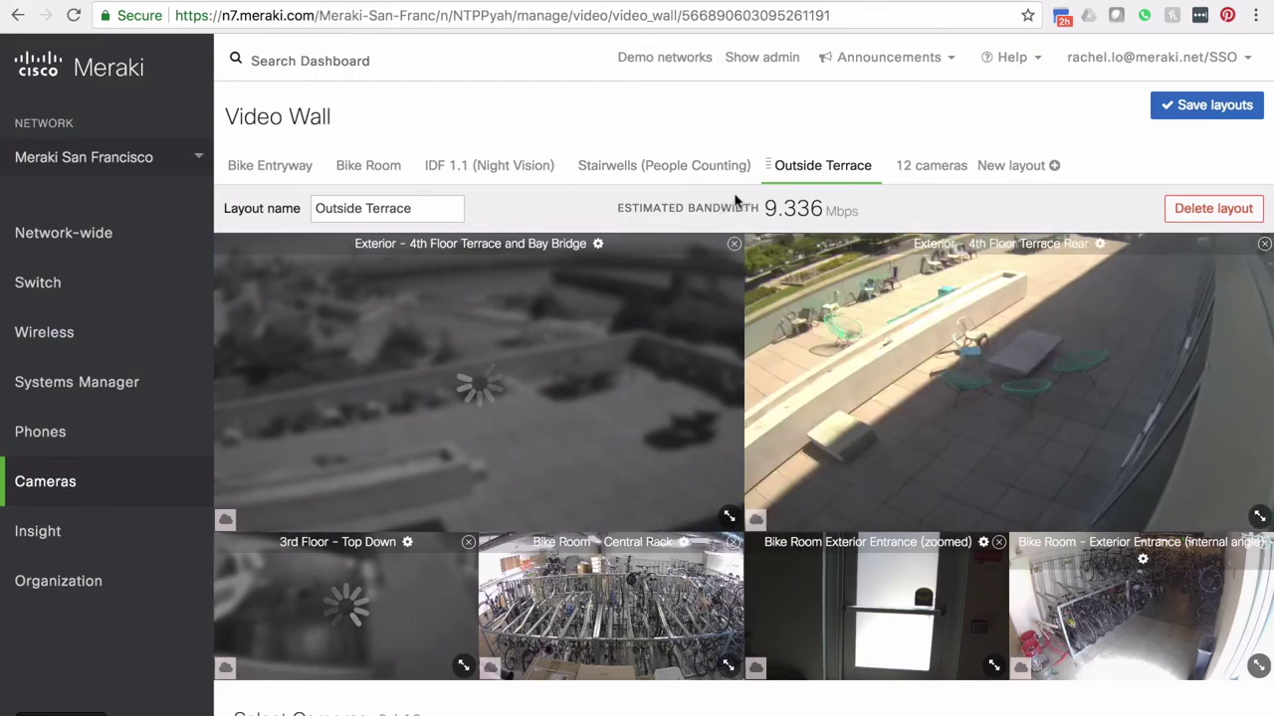
pyautogui.scroll(-1, 501, 515)
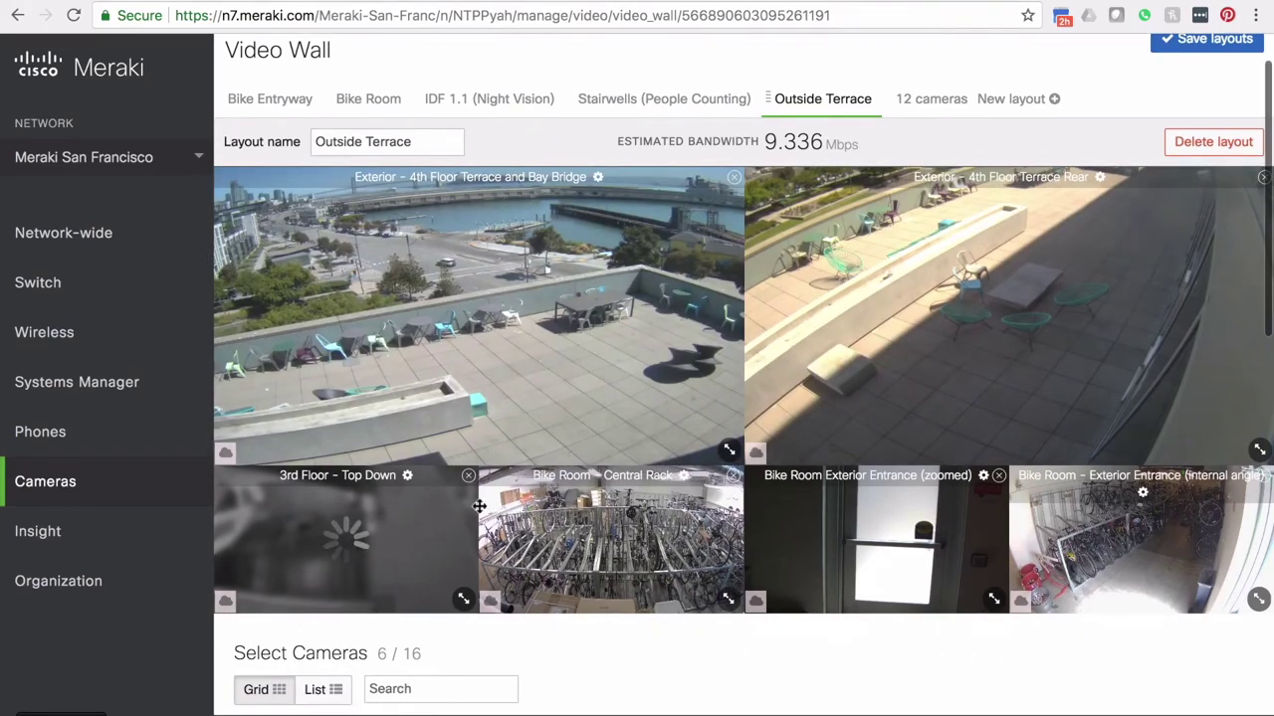
pyautogui.scroll(1, 492, 261)
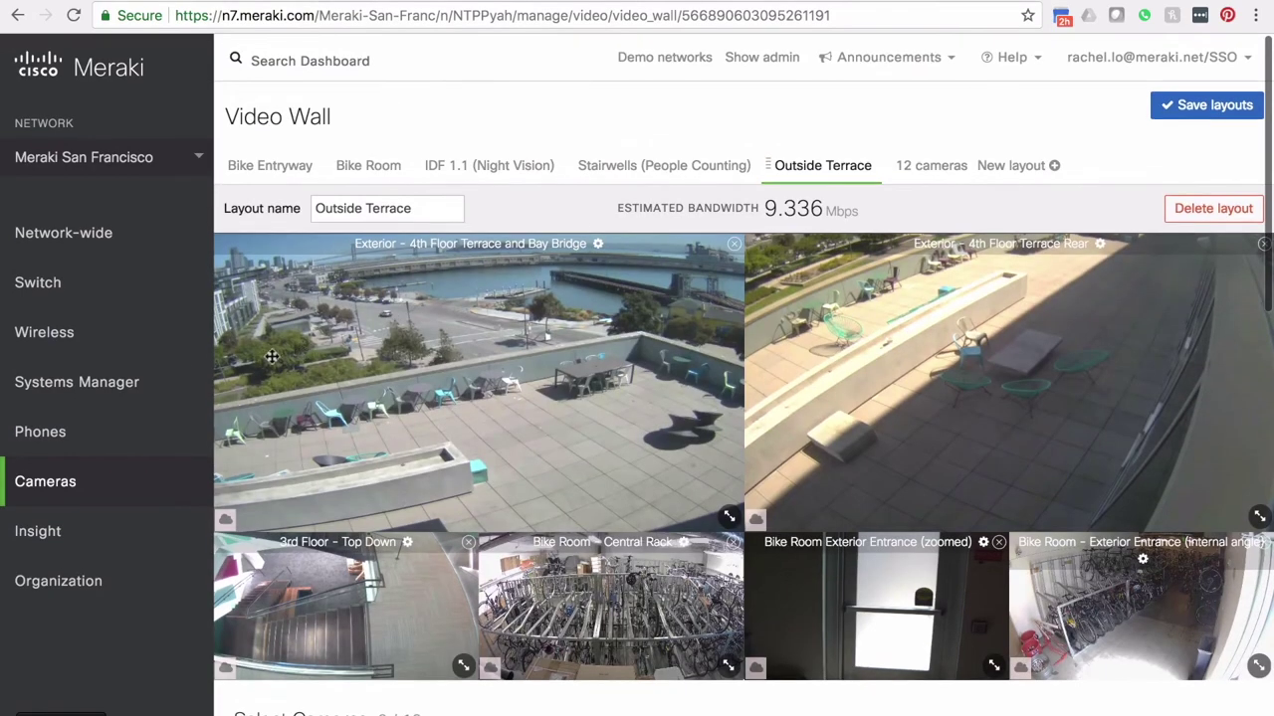
pyautogui.moveTo(148, 228)
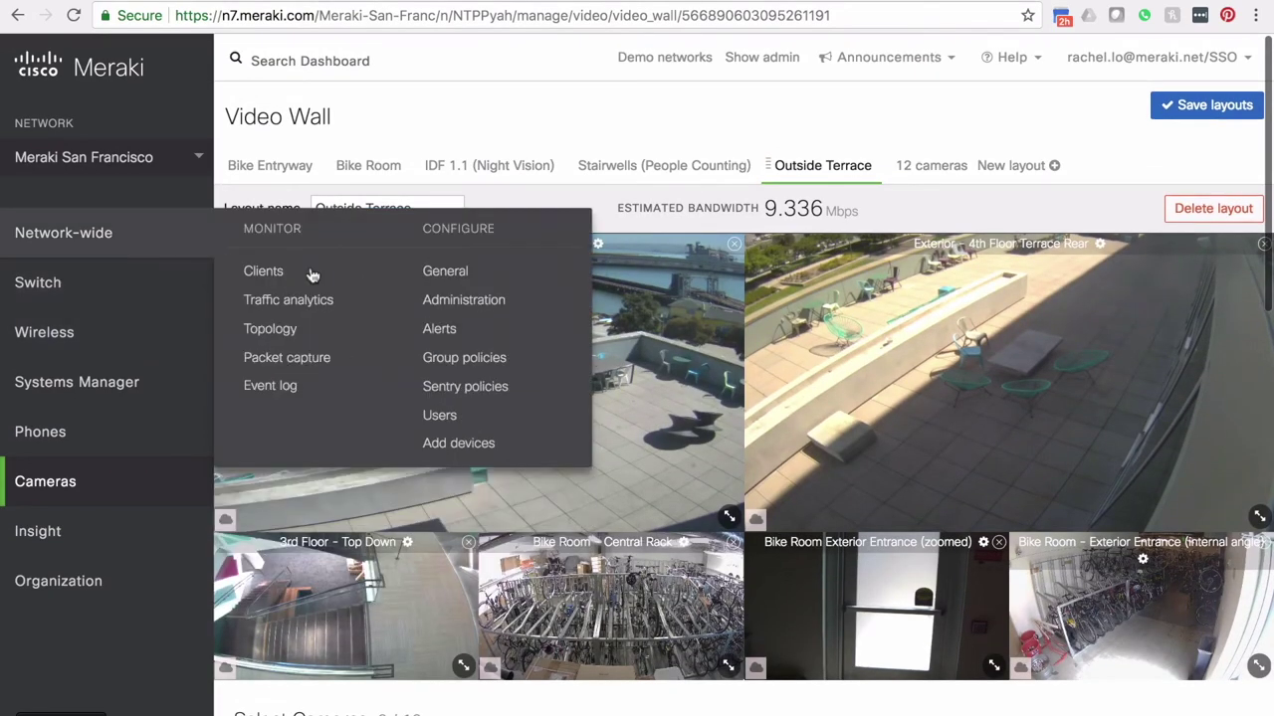
# Step: Open Network-wide Administration and scroll down to the Camera-only admins section
pyautogui.click(485, 305)
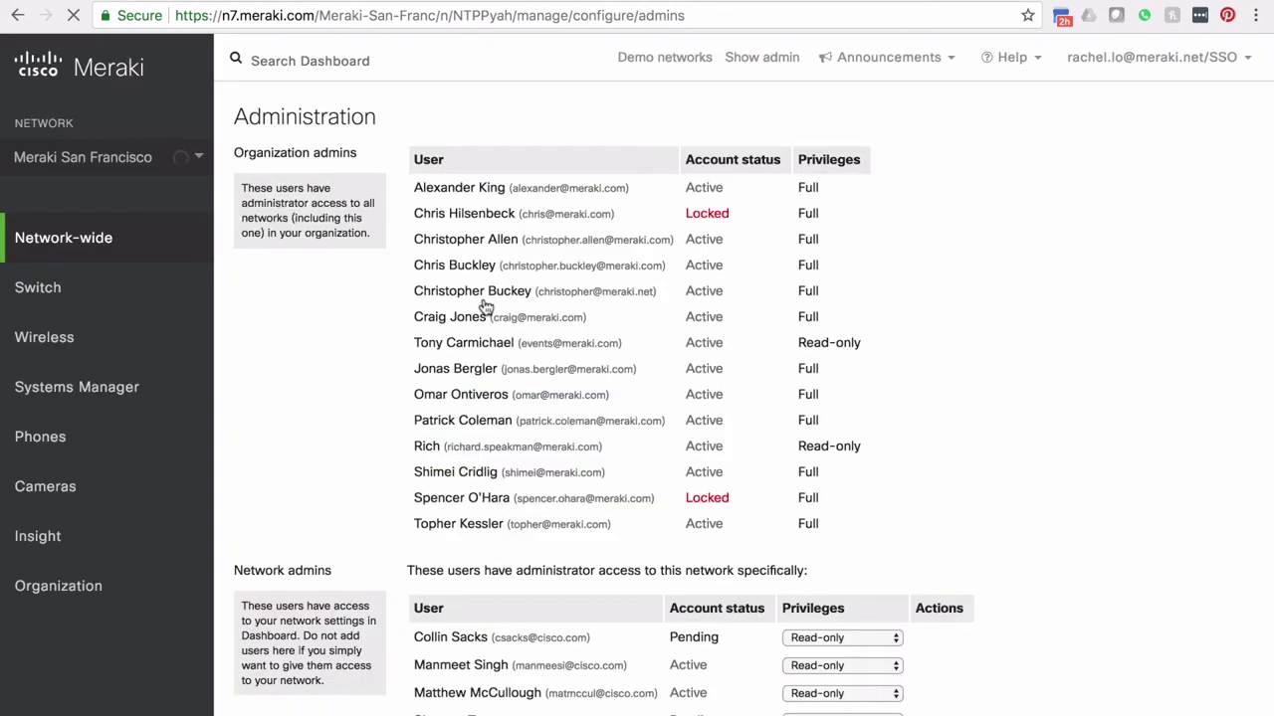
pyautogui.scroll(-7, 484, 304)
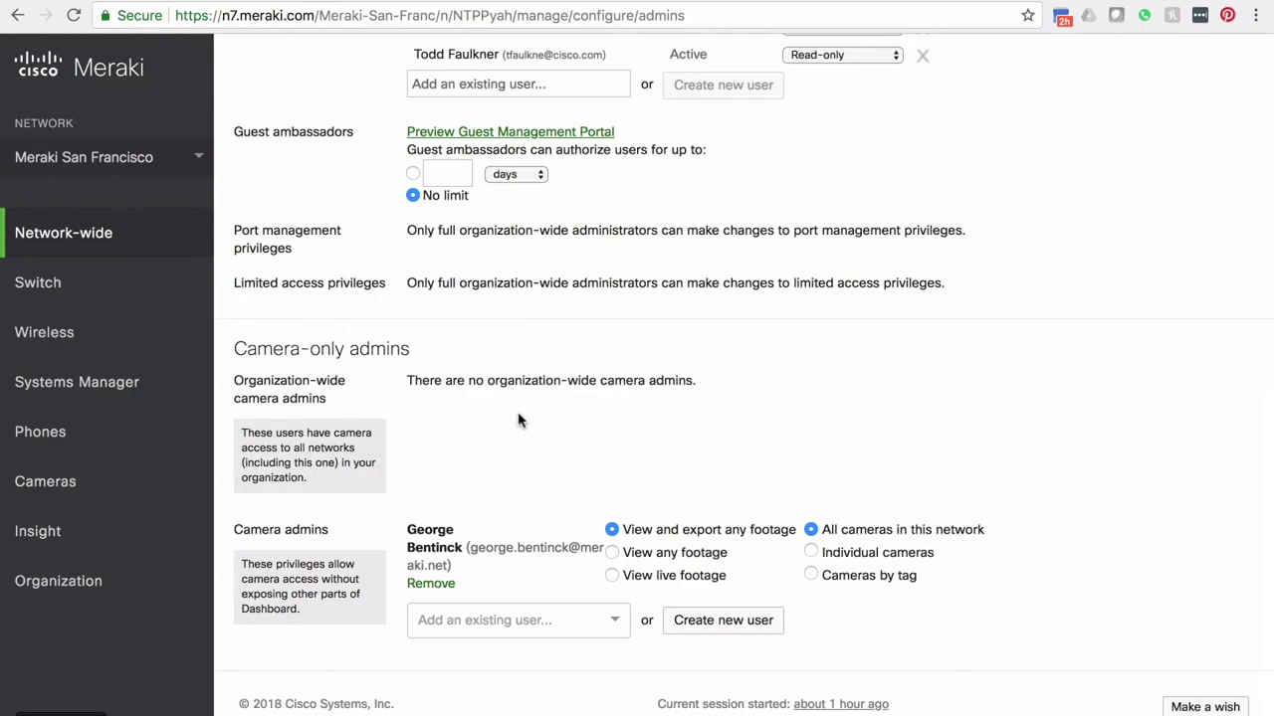
# Step: Create a new camera-only admin, entering the user's name and e-mail address
pyautogui.click(720, 624)
pyautogui.scroll(-2, 519, 652)
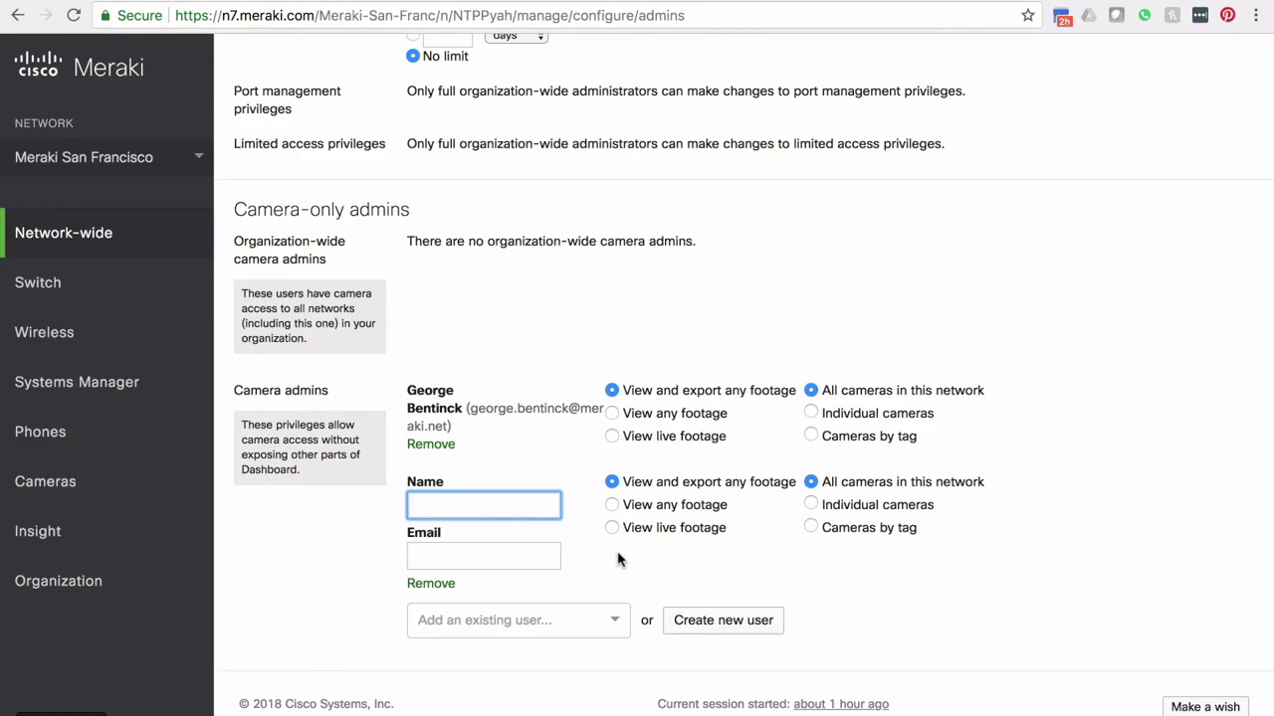
pyautogui.write('Sarah')
pyautogui.press('Tab')
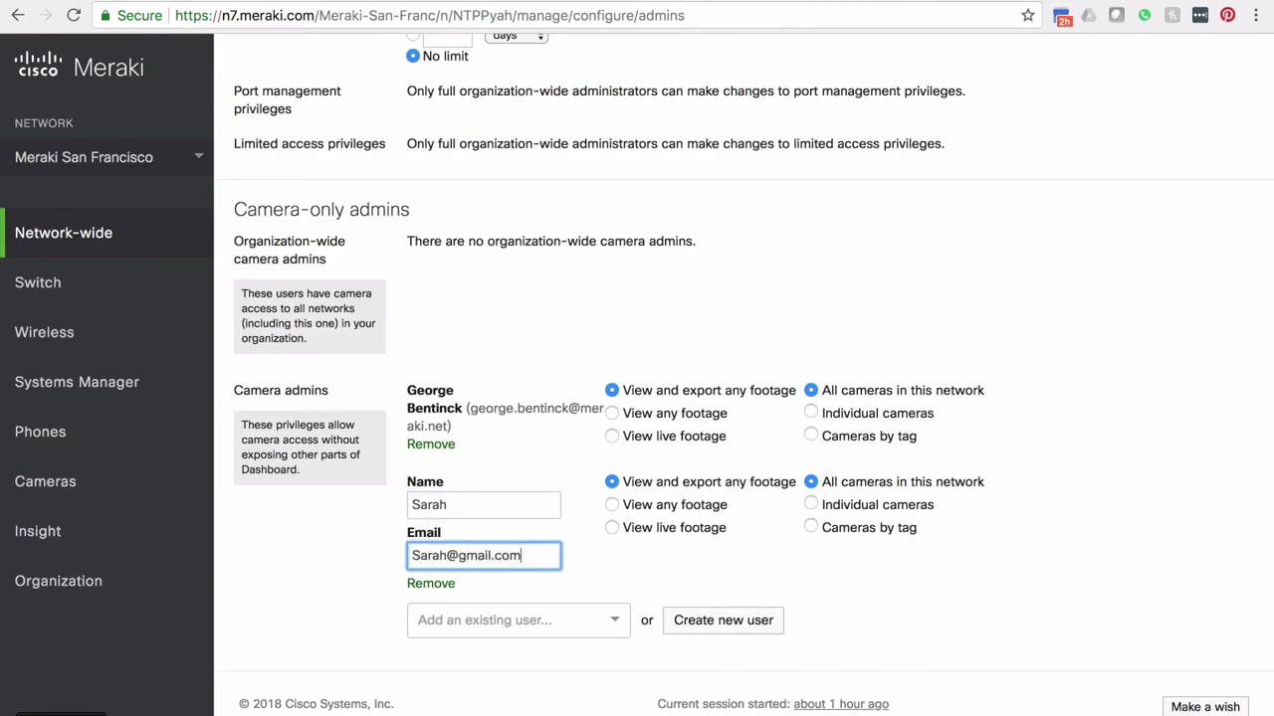
# Step: Allow the admin to view any footage from cameras tagged 'elementaryschool_1'
pyautogui.click(676, 509)
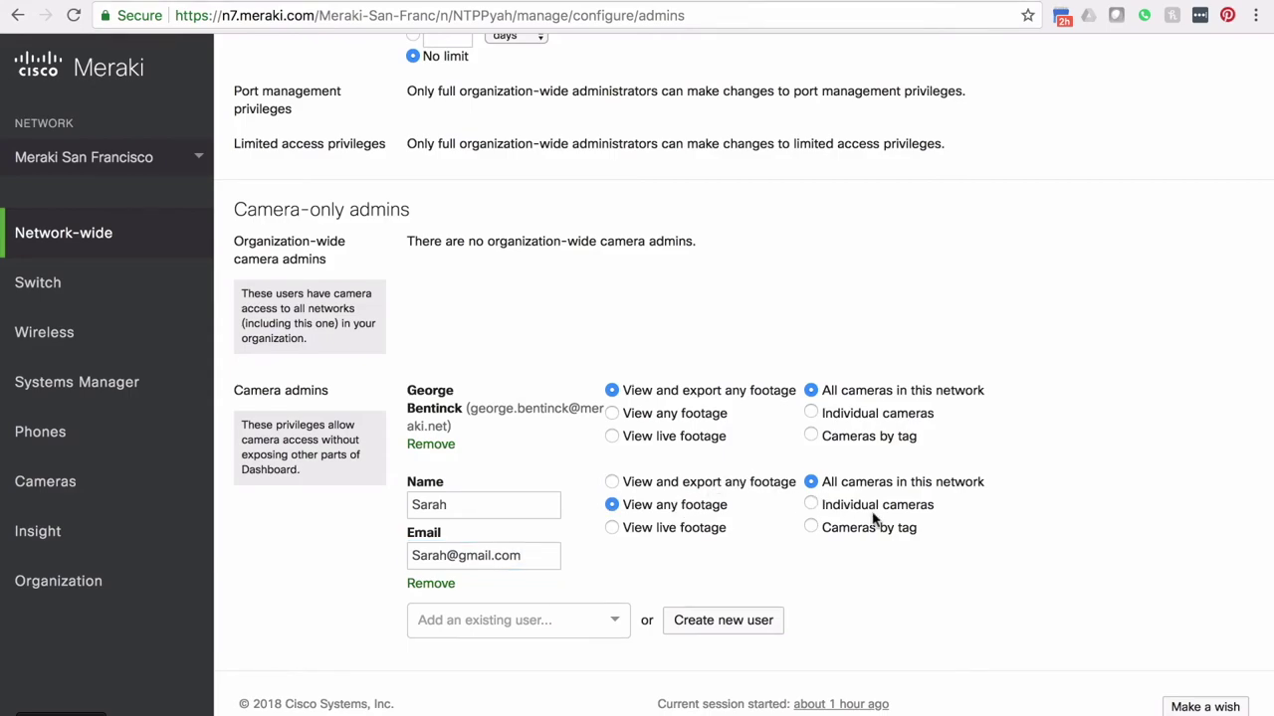
pyautogui.click(813, 528)
pyautogui.click(840, 558)
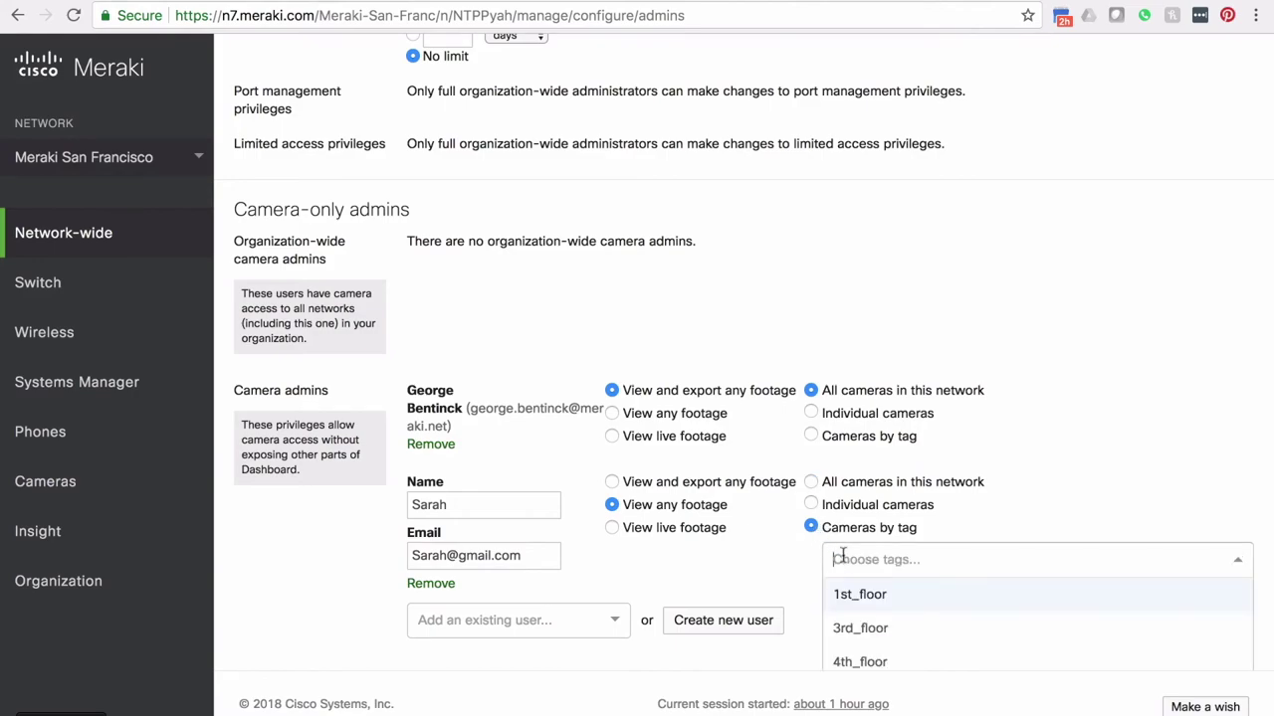
pyautogui.write('elementaryschool_1')
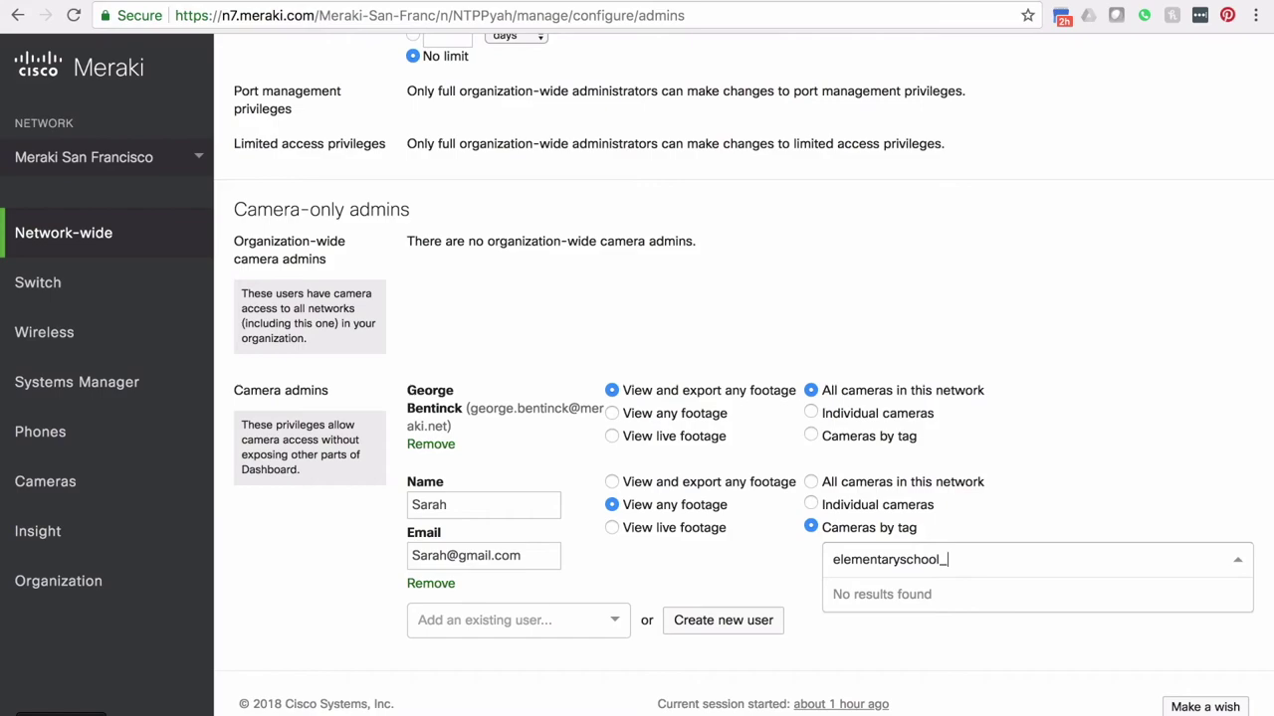